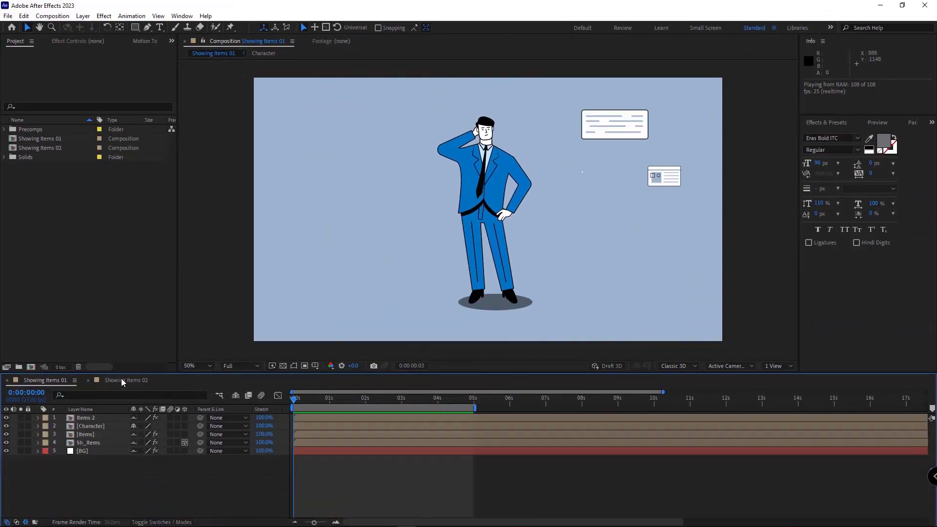
# Preview the finished Showing Items 02 animation, then go back to Showing Items 01.
pyautogui.click(122, 382)
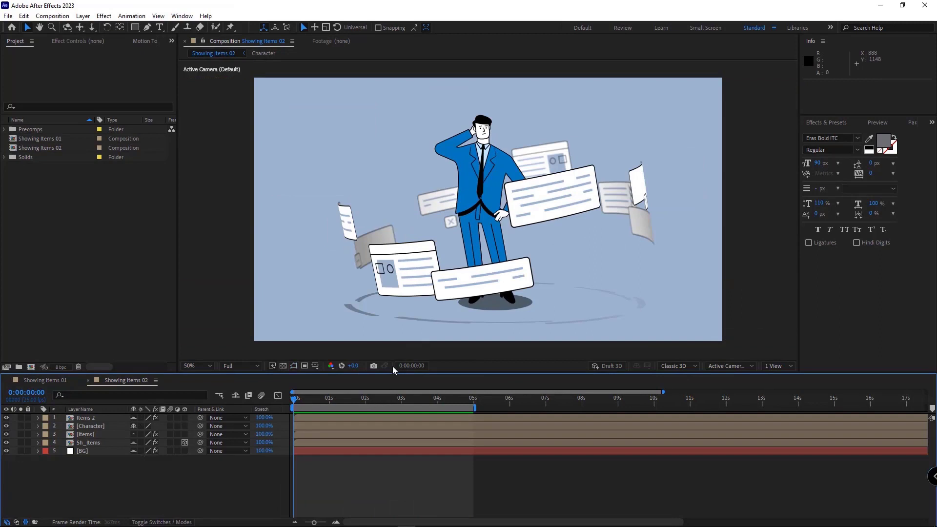
pyautogui.press('space')
pyautogui.click(39, 381)
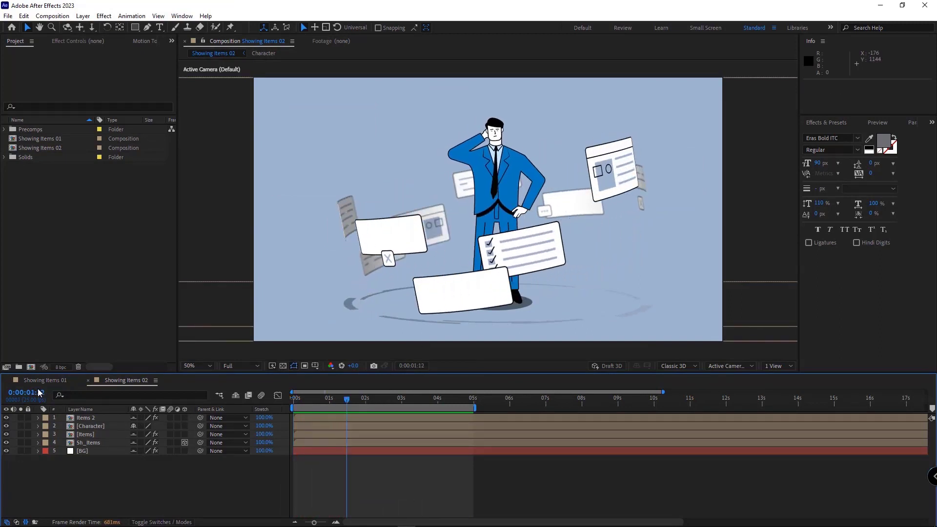
# At 3:09, select all layers, reveal their Scale keyframes with U, and delete them.
pyautogui.moveTo(373, 404); pyautogui.dragTo(409, 401)
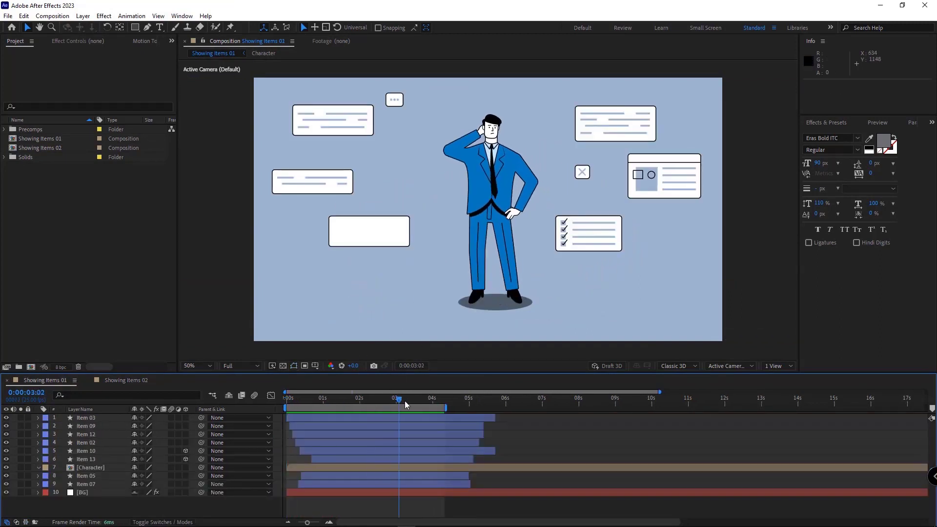
pyautogui.click(425, 420)
pyautogui.keyDown('shift'); pyautogui.click(438, 493); pyautogui.keyUp('shift')
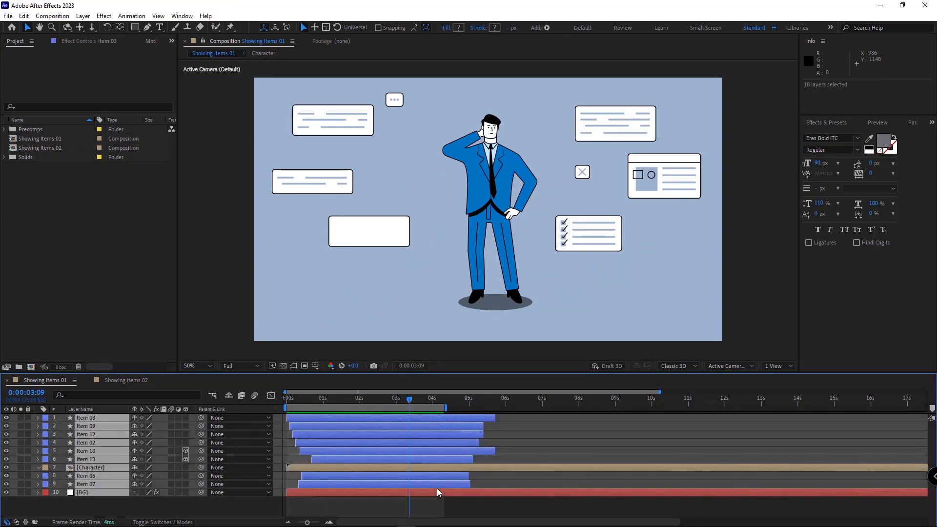
pyautogui.press('u')
pyautogui.scroll(-3, 396, 471)
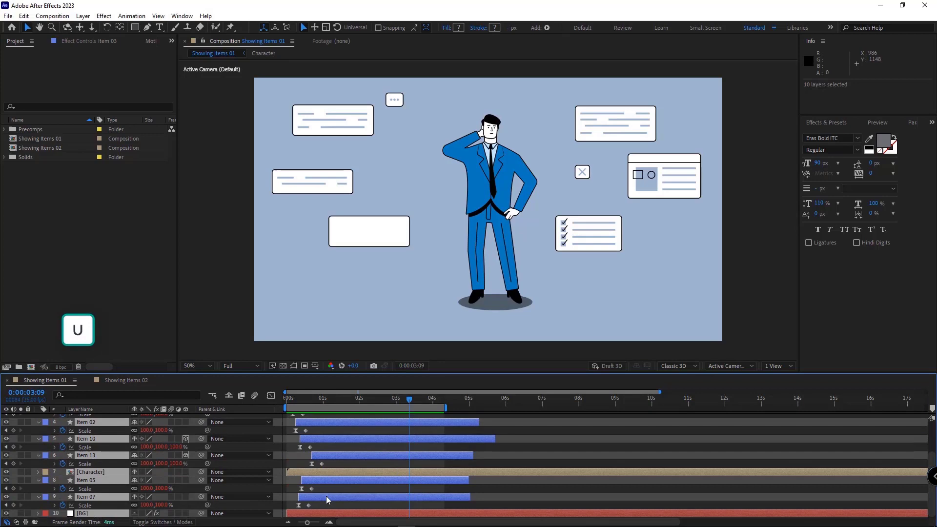
pyautogui.scroll(3, 285, 406)
pyautogui.moveTo(276, 408); pyautogui.dragTo(318, 513)
pyautogui.press('Delete')
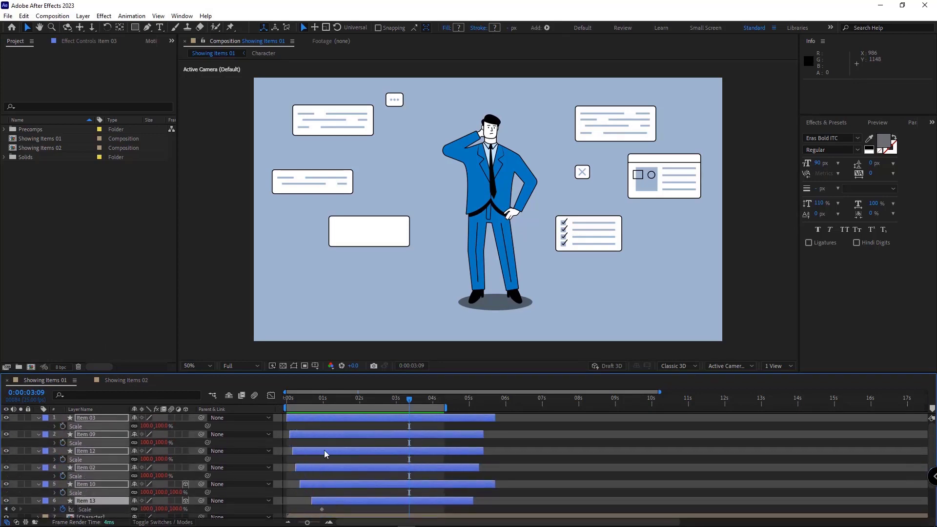
# Remove the Scale expressions from the item layers, including Item 13, and return to frame 0.
pyautogui.keyDown('alt'); pyautogui.click(63, 427); pyautogui.keyUp('alt')
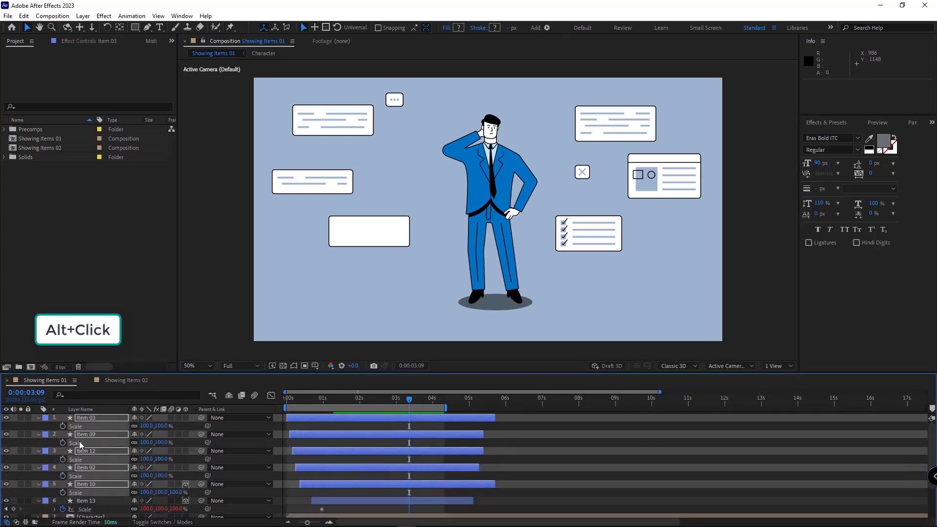
pyautogui.scroll(-2, 79, 441)
pyautogui.keyDown('ctrl'); pyautogui.click(38, 481); pyautogui.keyUp('ctrl')
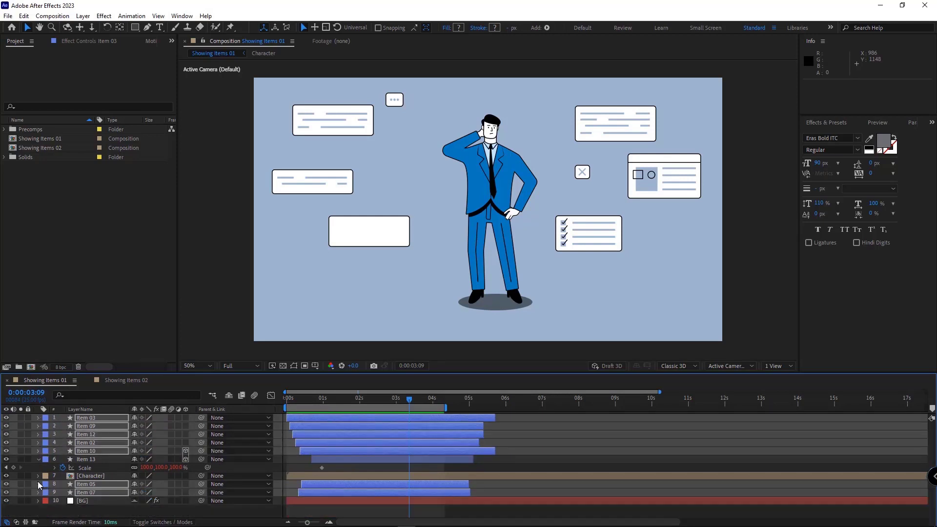
pyautogui.click(88, 461)
pyautogui.keyDown('alt'); pyautogui.click(63, 467); pyautogui.keyUp('alt')
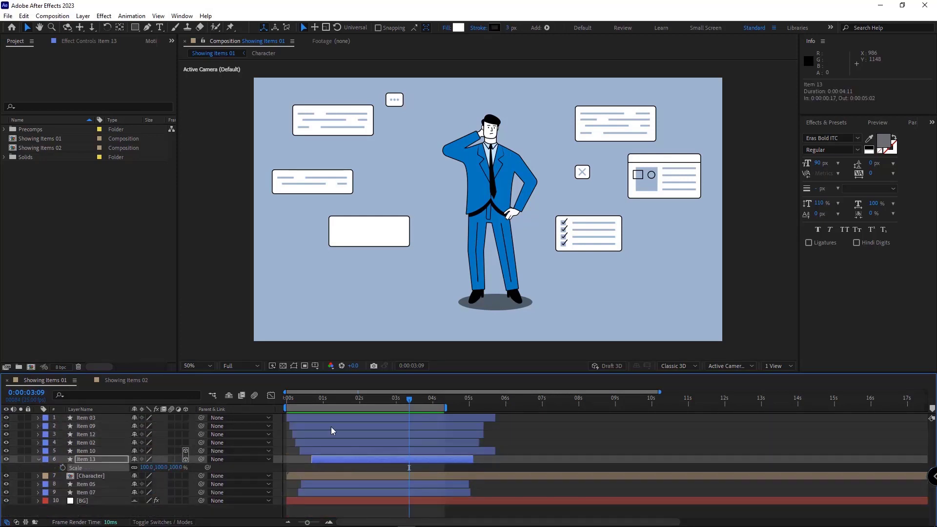
pyautogui.press('Home')
# Trim the eight selected item layers to start at 0s and end at 5:17.
pyautogui.click(88, 492)
pyautogui.keyDown('ctrl'); pyautogui.click(86, 484); pyautogui.keyUp('ctrl')
pyautogui.keyDown('ctrl'); pyautogui.click(86, 459); pyautogui.keyUp('ctrl')
pyautogui.keyDown('ctrl'); pyautogui.click(85, 442); pyautogui.keyUp('ctrl')
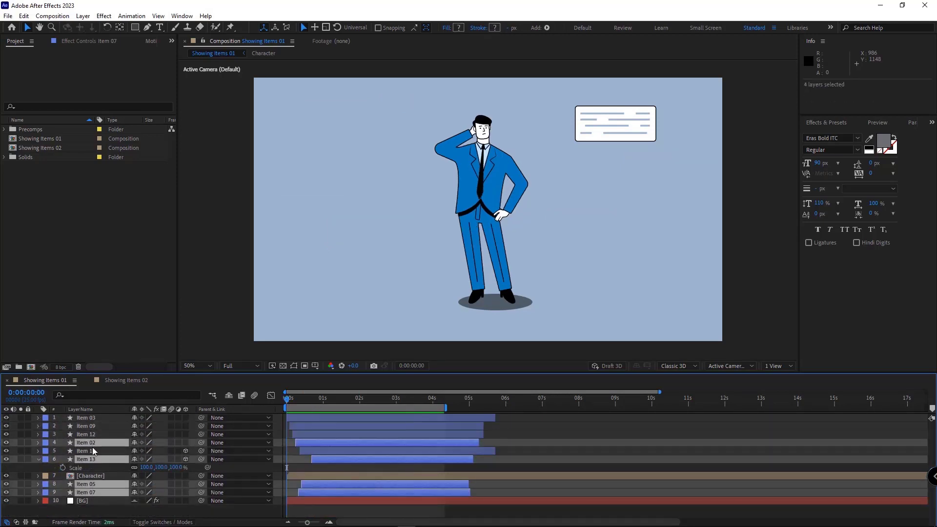
pyautogui.keyDown('ctrl'); pyautogui.click(86, 451); pyautogui.keyUp('ctrl')
pyautogui.keyDown('ctrl'); pyautogui.click(86, 434); pyautogui.keyUp('ctrl')
pyautogui.keyDown('ctrl'); pyautogui.click(86, 426); pyautogui.keyUp('ctrl')
pyautogui.keyDown('ctrl'); pyautogui.click(86, 417); pyautogui.keyUp('ctrl')
pyautogui.press('[')
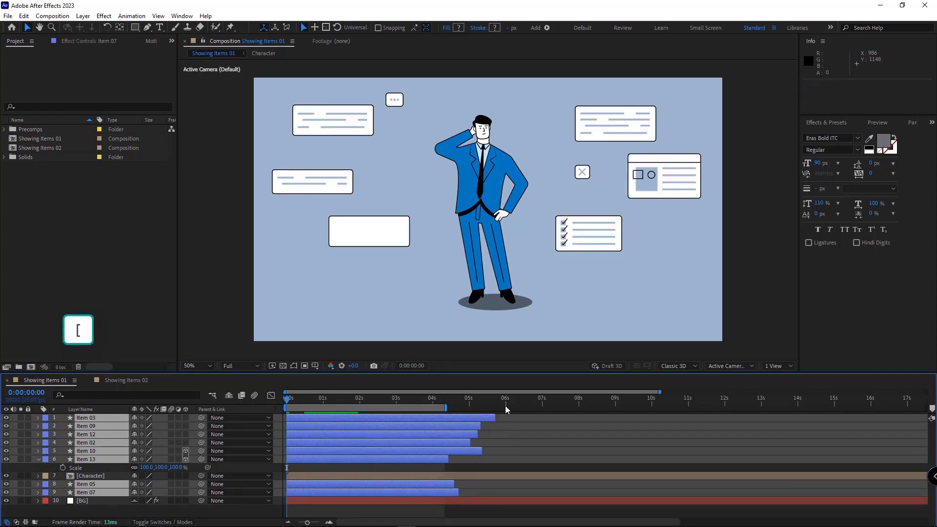
pyautogui.click(492, 401)
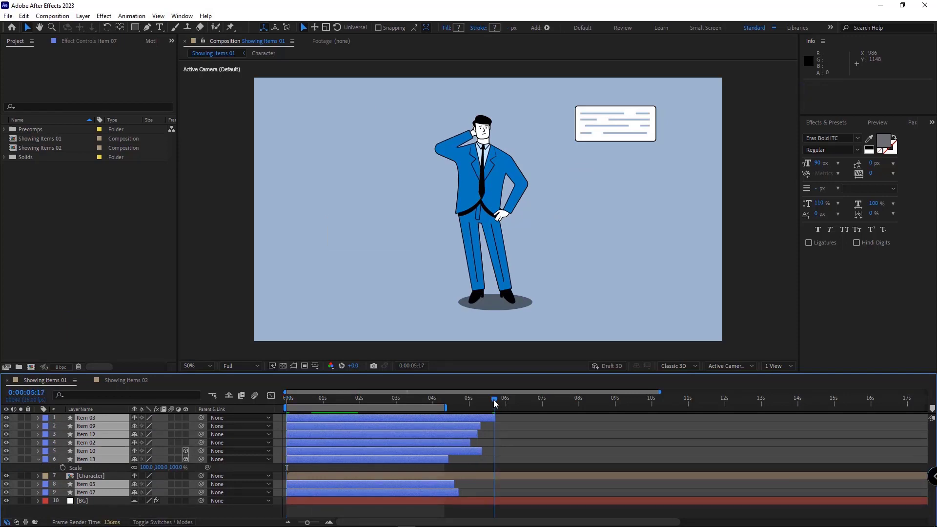
pyautogui.hotkey('alt', ']')
pyautogui.click(261, 508)
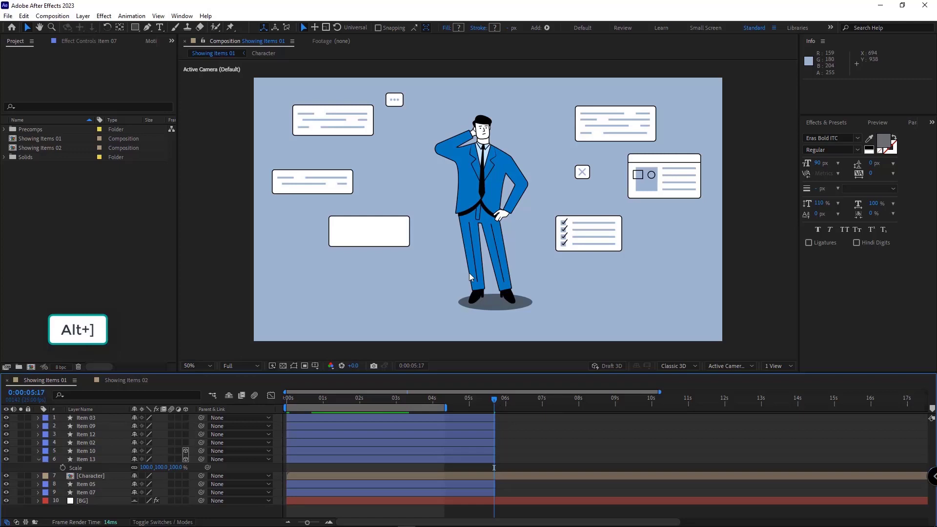
# Move the image, text, empty and Item 10 cards in around the character, leaving the character in place.
pyautogui.moveTo(671, 182); pyautogui.dragTo(673, 205)
pyautogui.moveTo(600, 141); pyautogui.dragTo(506, 208)
pyautogui.moveTo(414, 238); pyautogui.dragTo(514, 242)
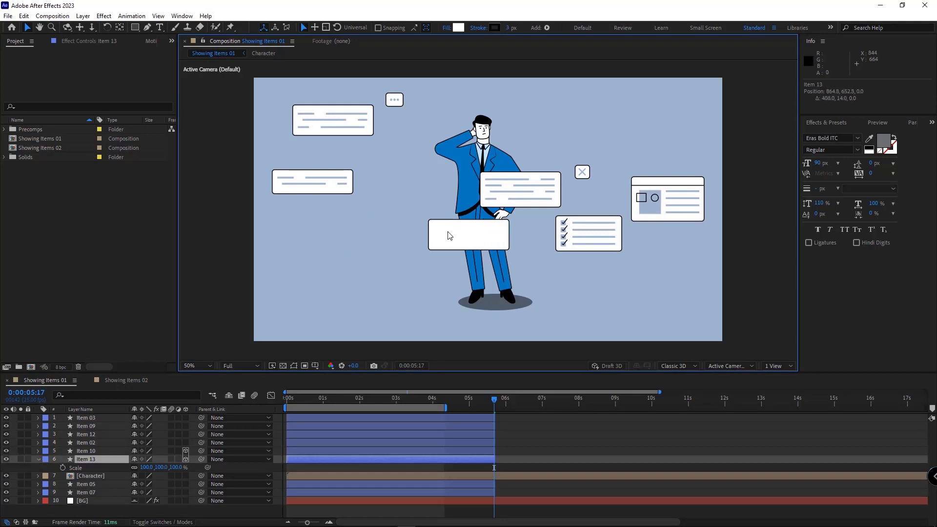
pyautogui.moveTo(362, 198); pyautogui.dragTo(434, 217)
pyautogui.moveTo(315, 222); pyautogui.dragTo(311, 242)
pyautogui.hotkey('ctrl', 'z')
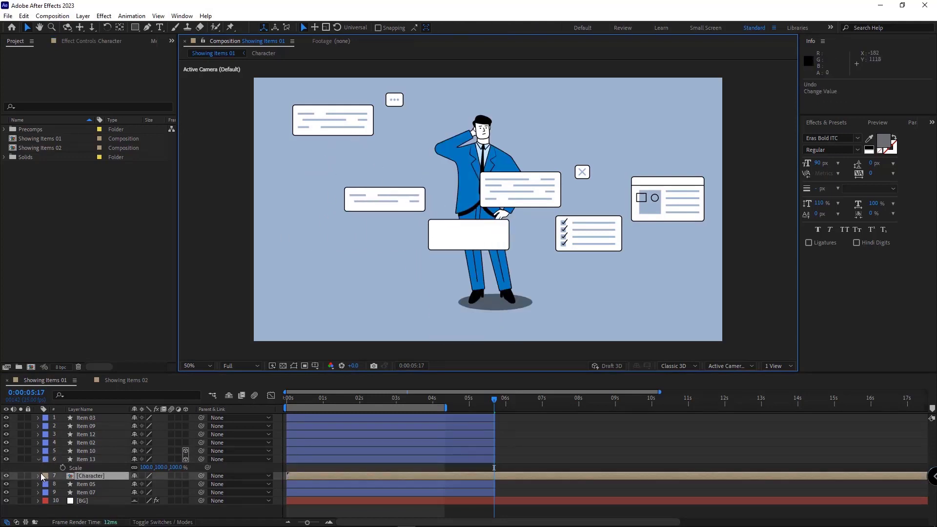
# Lock the Character layer and move the top-left text and dots cards down beside the character.
pyautogui.click(28, 476)
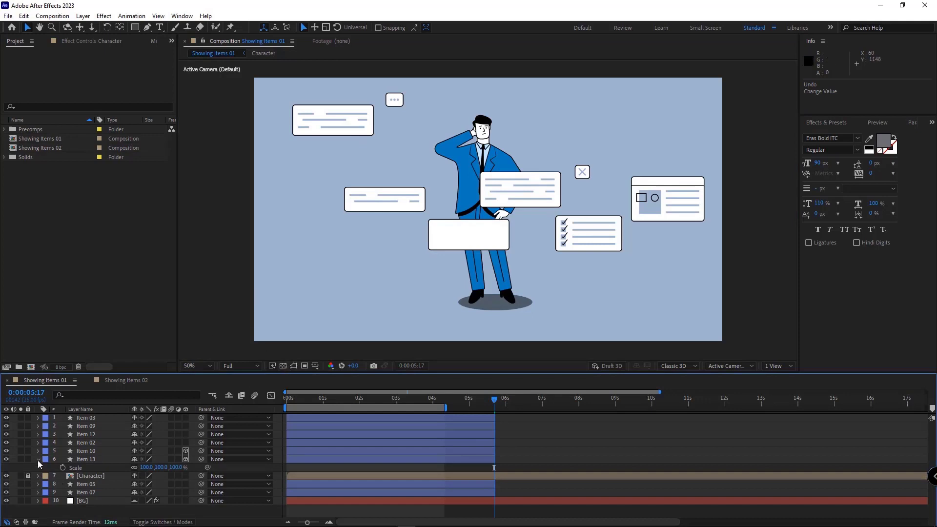
pyautogui.click(38, 460)
pyautogui.moveTo(329, 120); pyautogui.dragTo(320, 241)
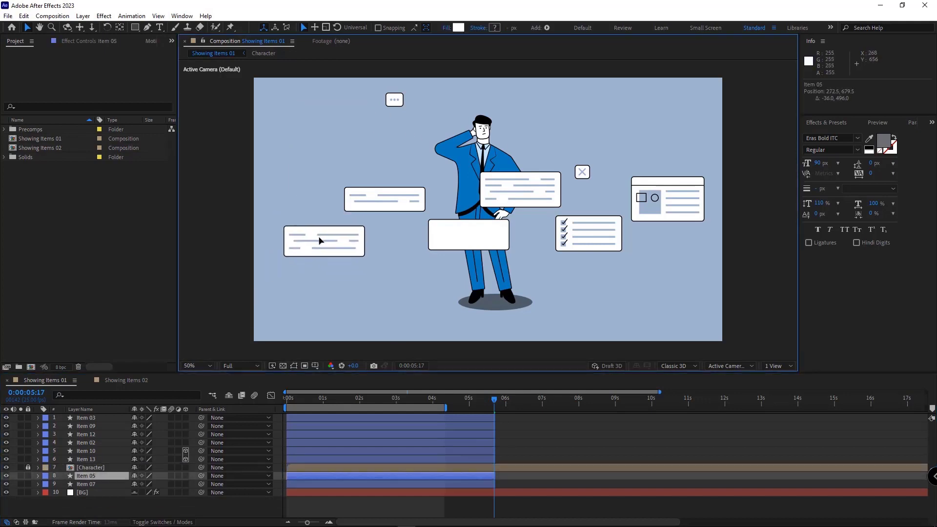
pyautogui.moveTo(395, 104); pyautogui.dragTo(430, 257)
# Bring Item 05 and Item 07 to the top and turn off 3D for Item 13 and Item 10.
pyautogui.keyDown('ctrl'); pyautogui.click(104, 477); pyautogui.keyUp('ctrl')
pyautogui.hotkey('ctrl', 'shift', ']')
pyautogui.click(126, 477)
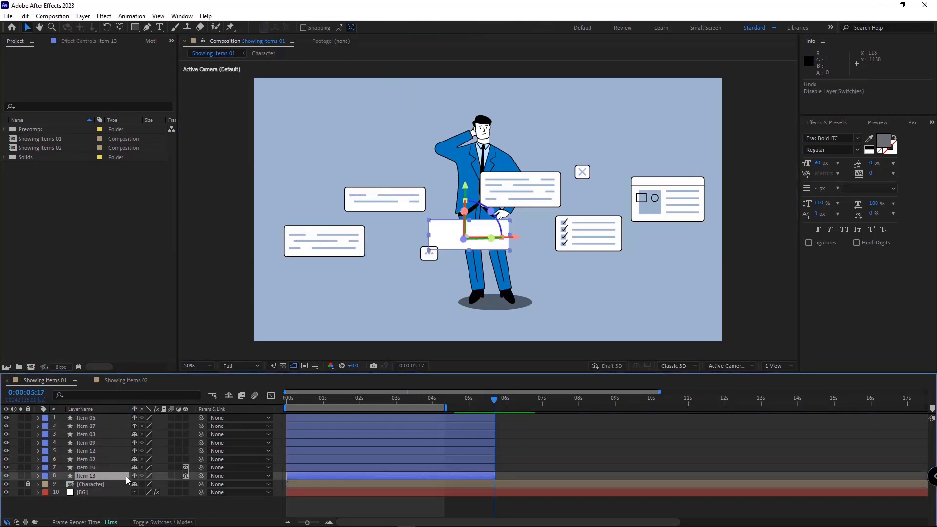
pyautogui.moveTo(183, 475); pyautogui.dragTo(186, 466)
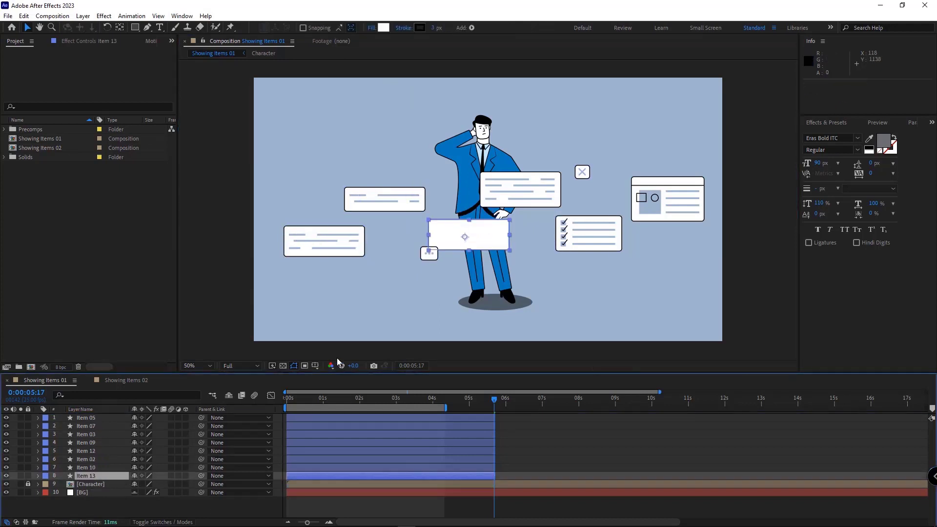
# Precompose the eight item layers into a new composition named 'Items'.
pyautogui.keyDown('shift'); pyautogui.click(100, 419); pyautogui.keyUp('shift')
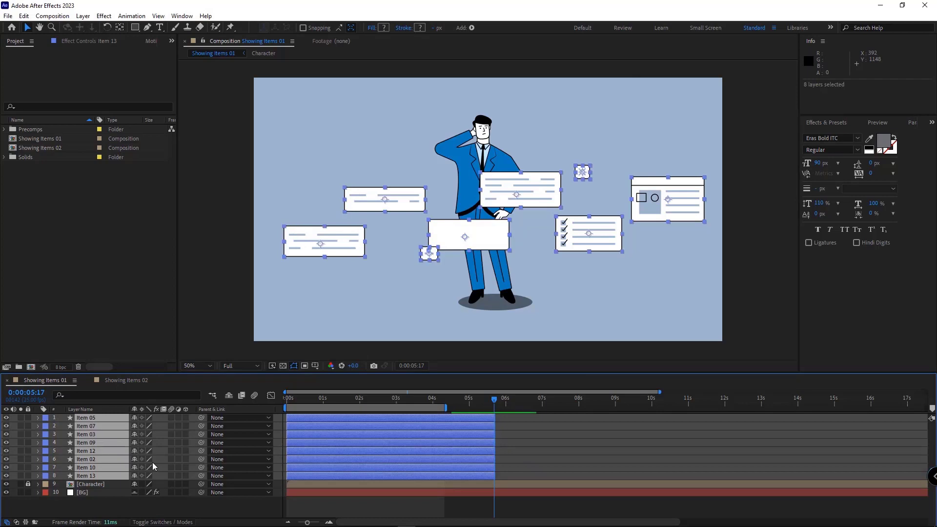
pyautogui.hotkey('ctrl', 'shift', 'c')
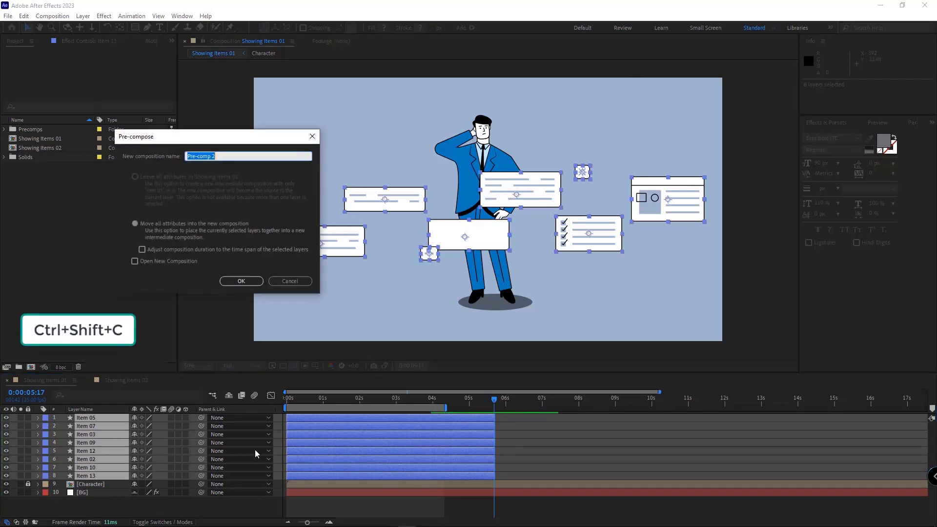
pyautogui.write('I')
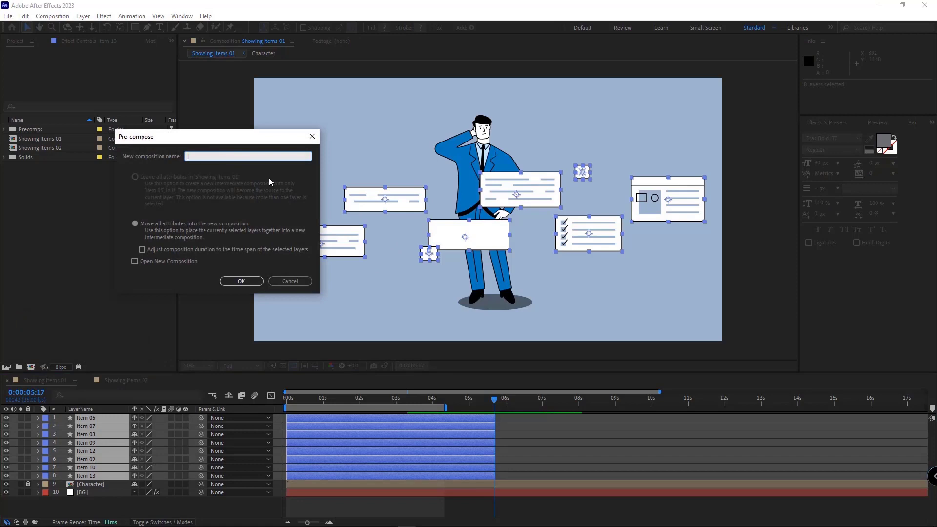
pyautogui.write('tems')
pyautogui.click(247, 282)
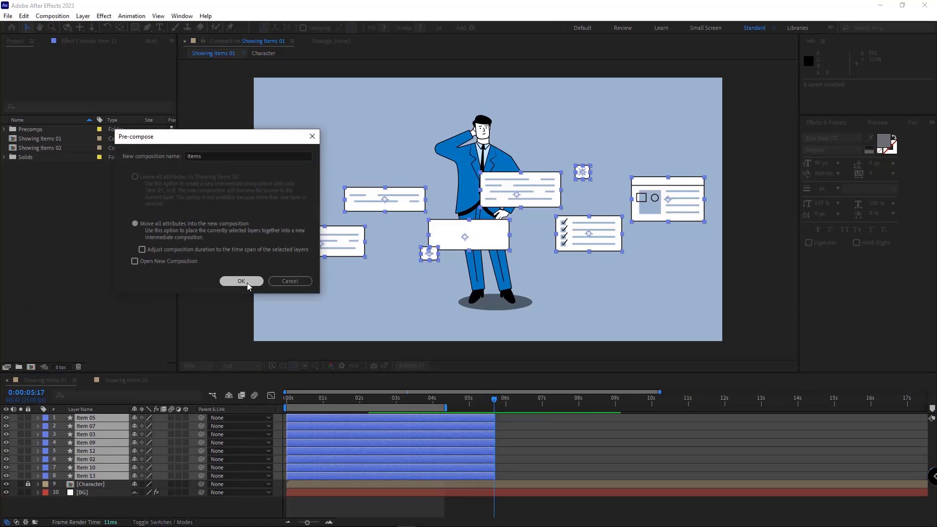
pyautogui.click(76, 418)
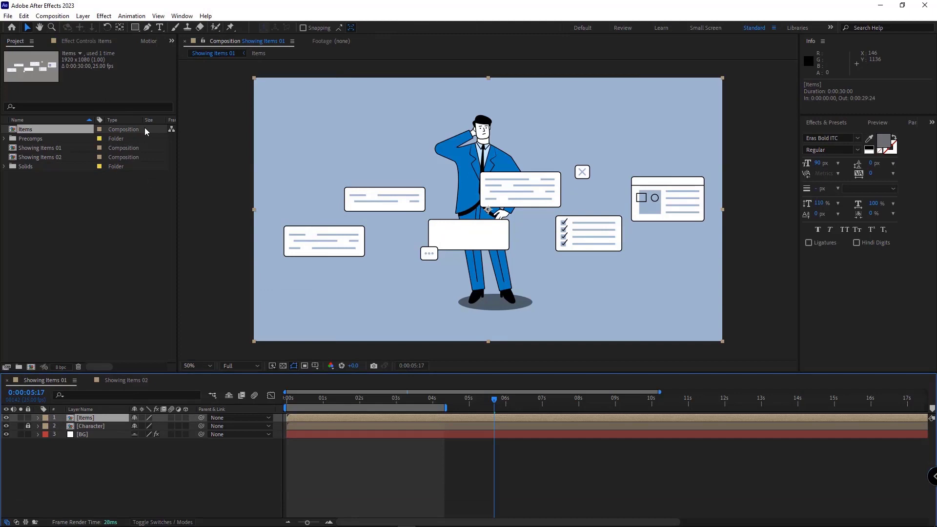
# Search 'cc cy' in Effects & Presets and apply CC Cylinder to the Items layer.
pyautogui.click(88, 42)
pyautogui.click(826, 123)
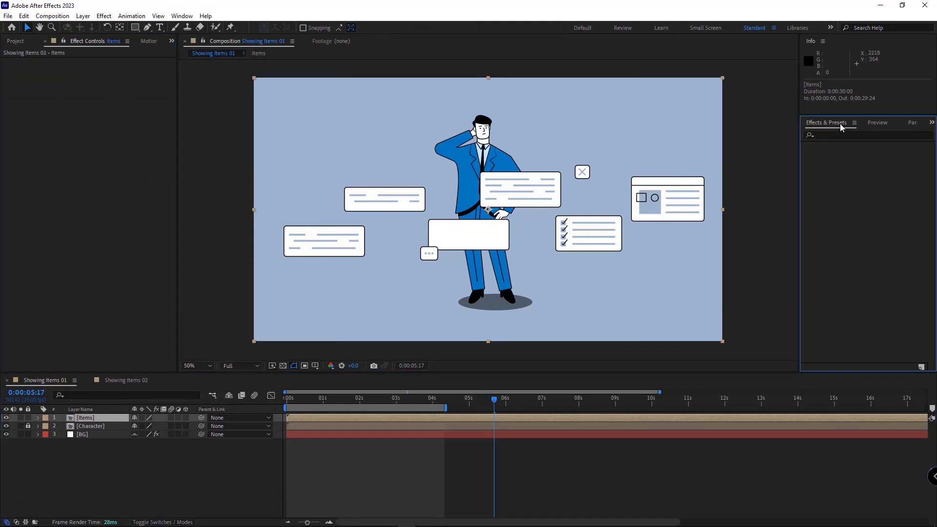
pyautogui.click(833, 134)
pyautogui.write('cc')
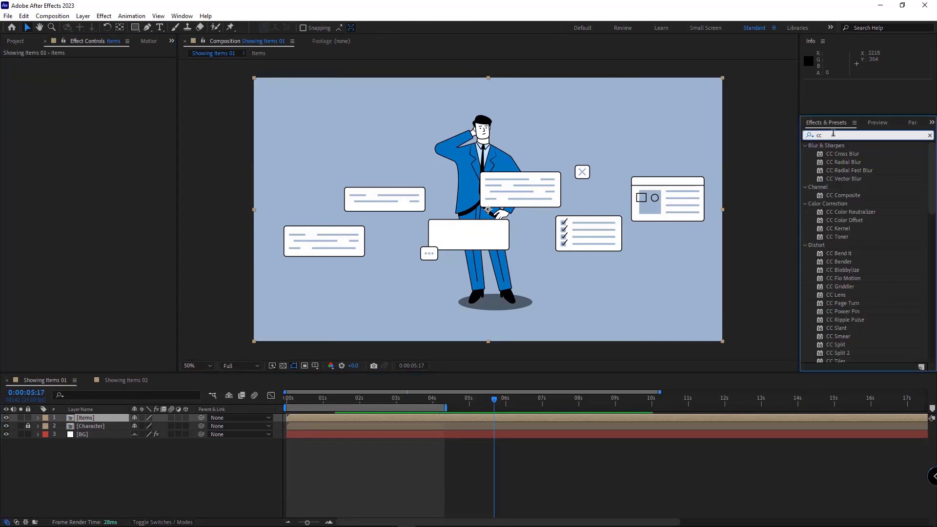
pyautogui.write(' cylin')
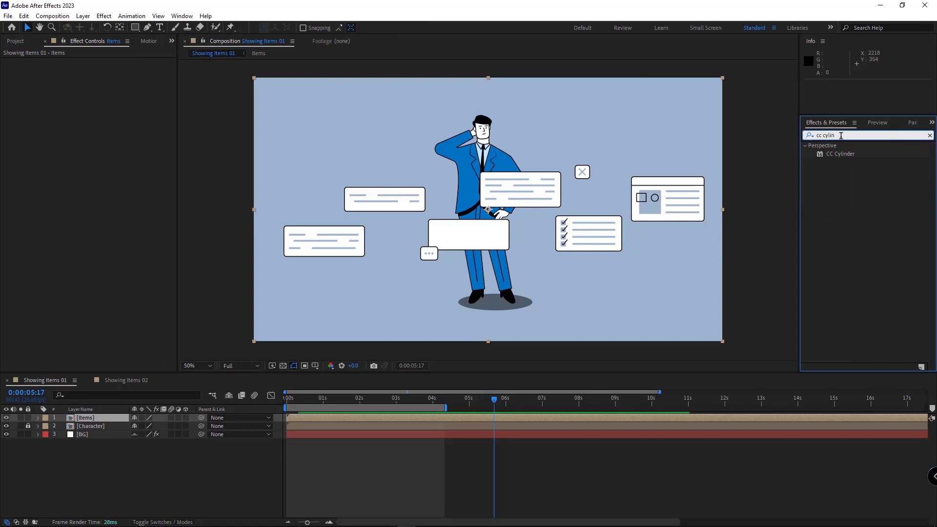
pyautogui.moveTo(840, 153); pyautogui.dragTo(376, 337)
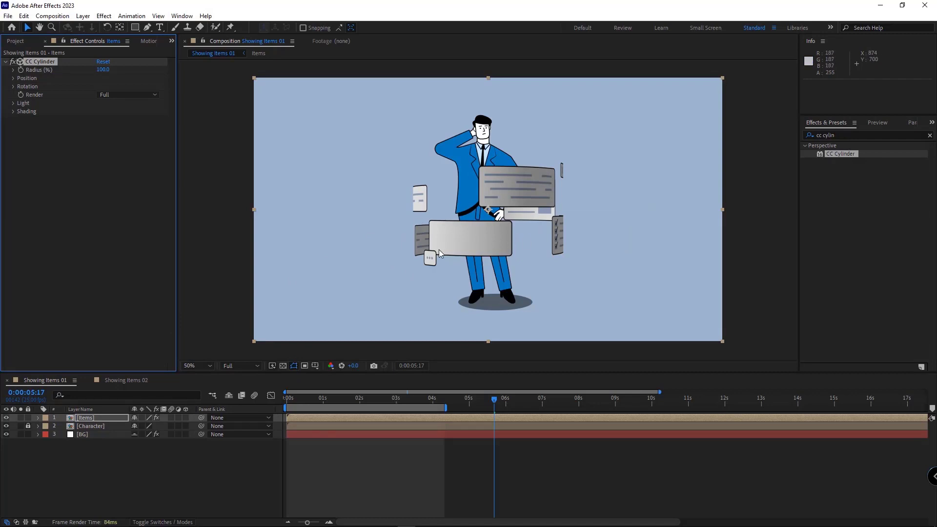
# Set CC Cylinder Rotation Z to -10° and Rotation X to 7°.
pyautogui.click(13, 86)
pyautogui.moveTo(107, 150); pyautogui.dragTo(108, 149)
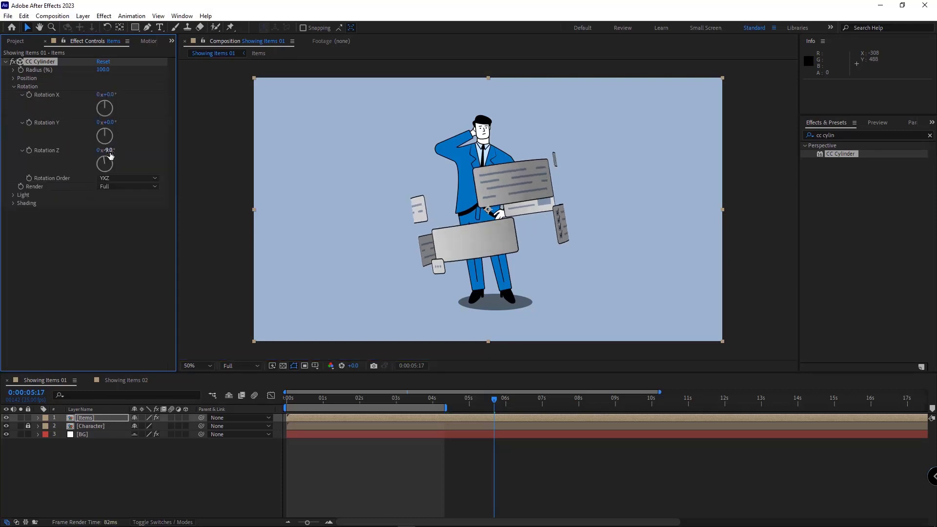
pyautogui.write('-10')
pyautogui.press('Return')
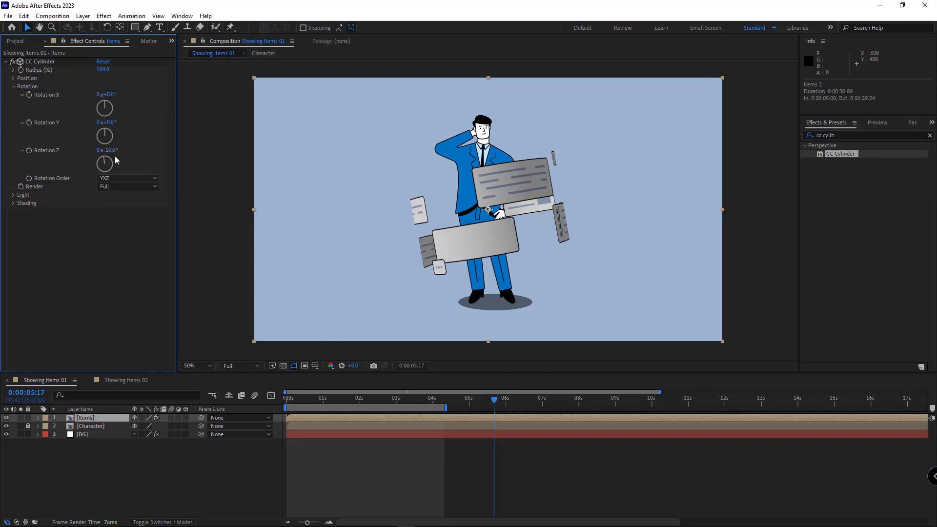
pyautogui.moveTo(107, 94); pyautogui.dragTo(118, 106)
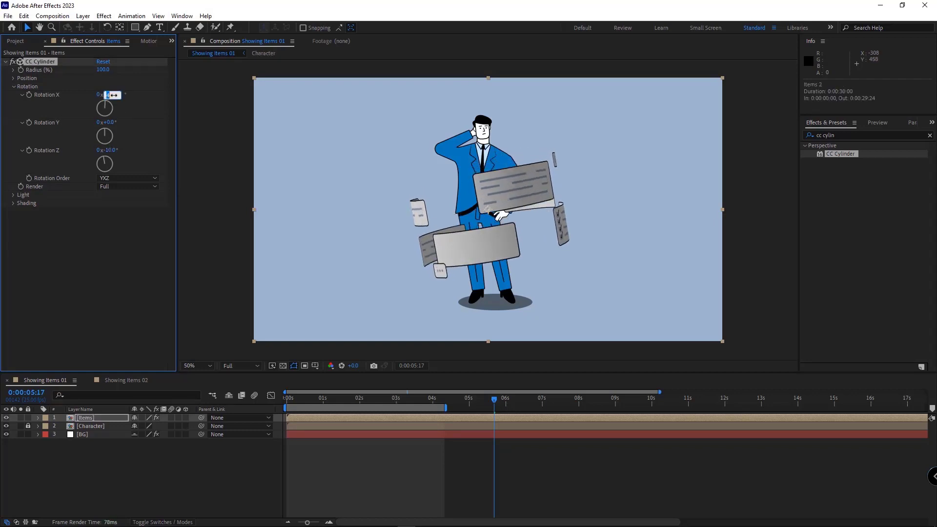
pyautogui.write('7')
pyautogui.press('Return')
# Set Shading Ambient to 100 and briefly test a larger Radius, keeping it at 100.
pyautogui.click(14, 203)
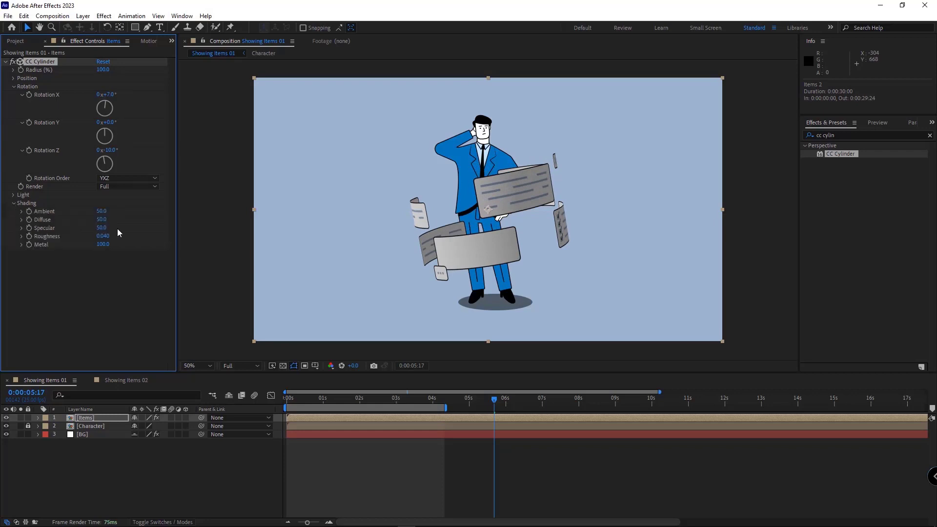
pyautogui.click(103, 212)
pyautogui.write('100')
pyautogui.press('Return')
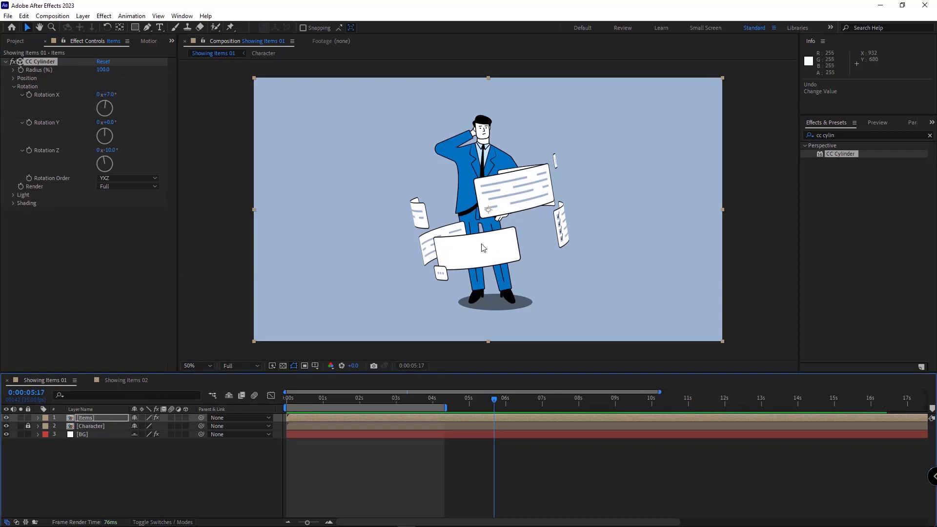
pyautogui.moveTo(103, 70); pyautogui.dragTo(162, 78)
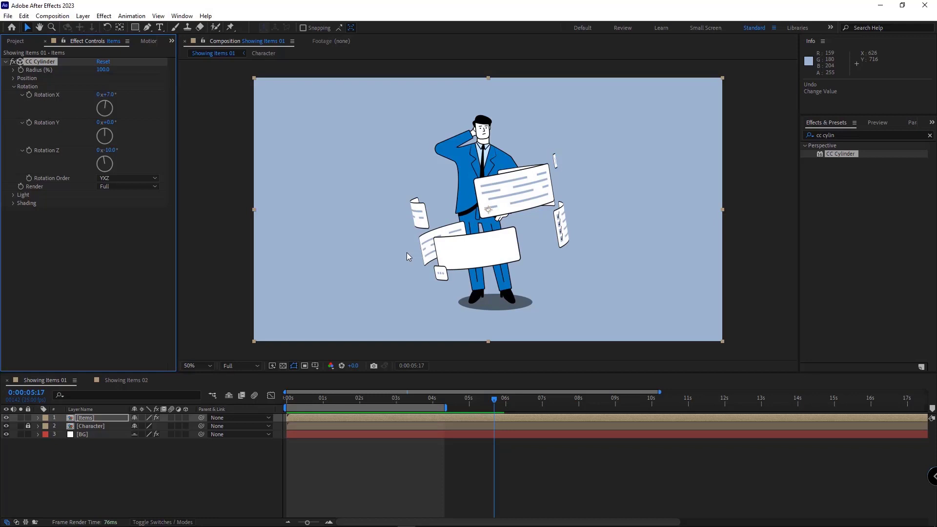
# Open the Items precomp and set its composition width to 1920*2.
pyautogui.doubleClick(86, 419)
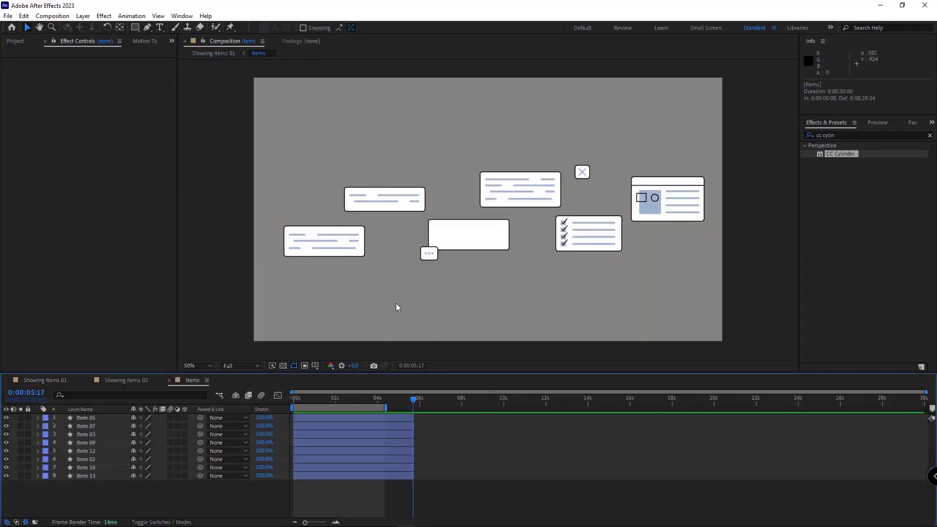
pyautogui.hotkey('ctrl', 'k')
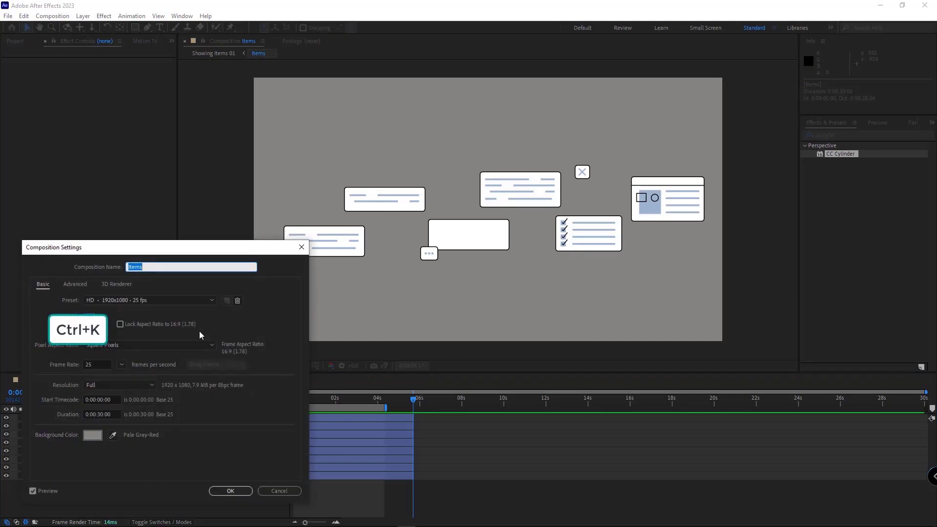
pyautogui.click(92, 317)
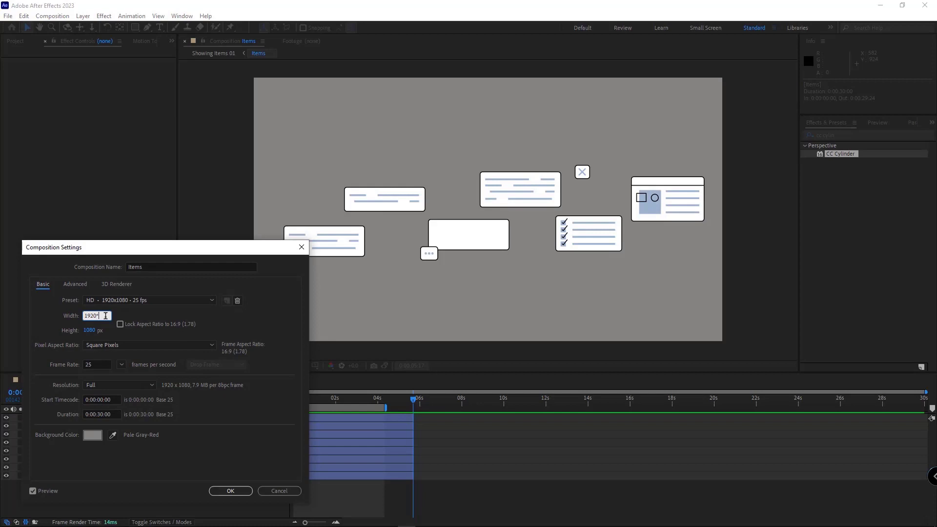
pyautogui.click(238, 493)
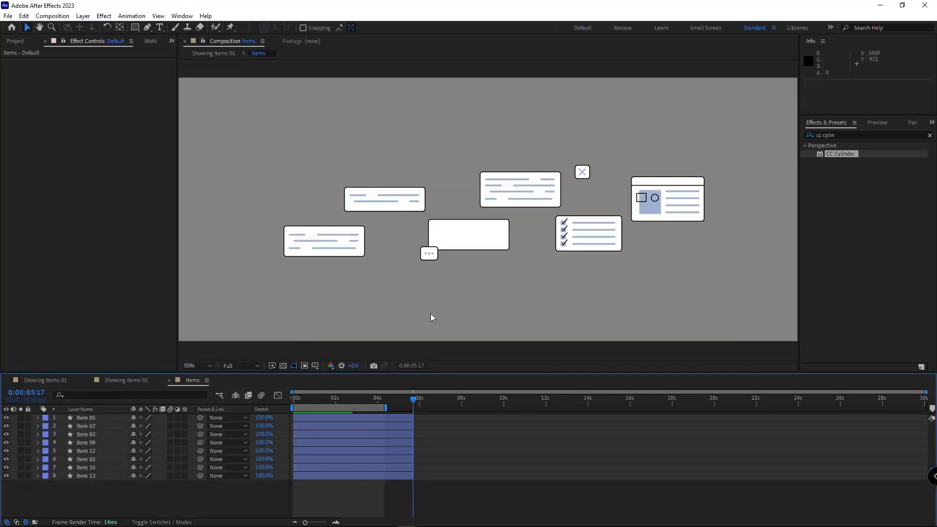
pyautogui.click(504, 199)
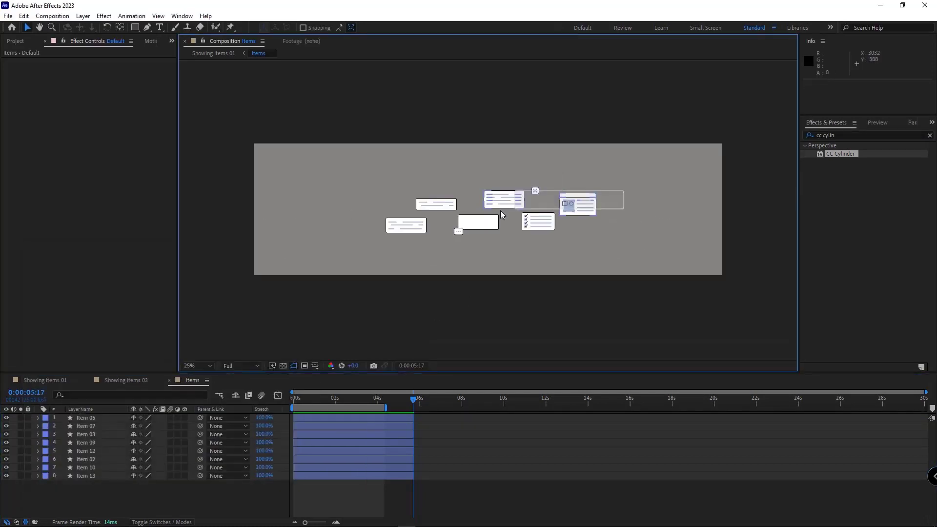
# Duplicate the top, Item 15, blank, checklist and X icon cards and spread the copies across the canvas.
pyautogui.hotkey('ctrl', 'd')
pyautogui.moveTo(514, 201); pyautogui.dragTo(295, 205)
pyautogui.click(436, 207)
pyautogui.hotkey('ctrl', 'd')
pyautogui.moveTo(435, 207); pyautogui.dragTo(612, 218)
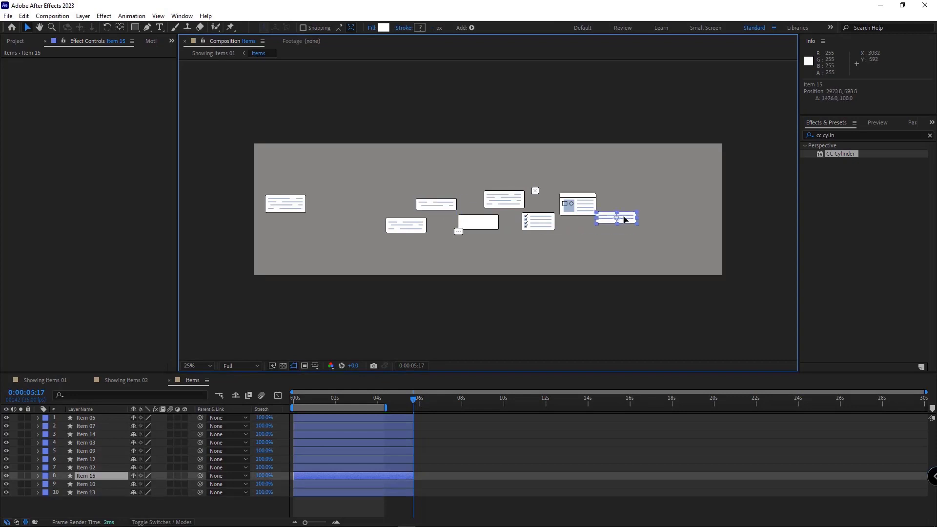
pyautogui.click(610, 251)
pyautogui.click(478, 222)
pyautogui.hotkey('ctrl', 'd')
pyautogui.moveTo(478, 222); pyautogui.dragTo(327, 225)
pyautogui.click(538, 220)
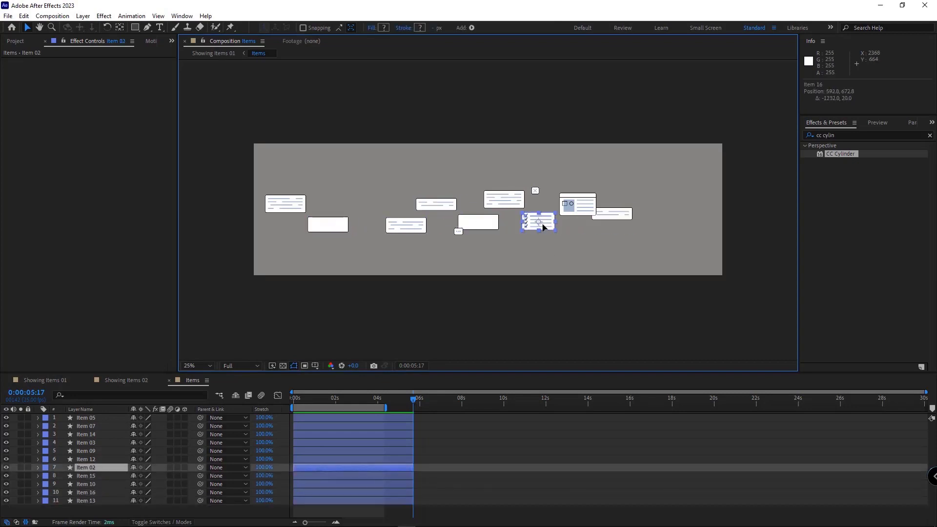
pyautogui.hotkey('ctrl', 'd')
pyautogui.moveTo(539, 220); pyautogui.dragTo(368, 203)
pyautogui.click(535, 191)
pyautogui.hotkey('ctrl', 'd')
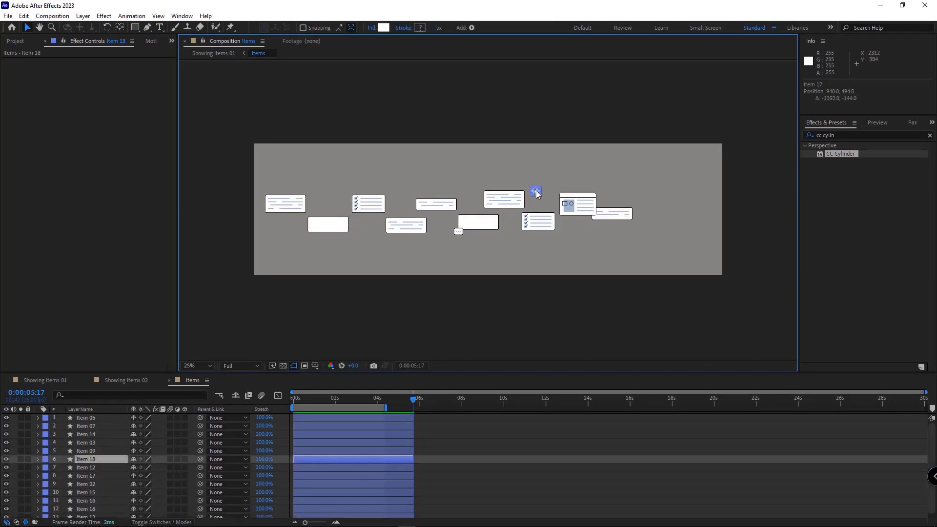
pyautogui.moveTo(536, 191); pyautogui.dragTo(344, 218)
pyautogui.click(508, 302)
# Duplicate the image, Item 05 text and dots cards to the right end, then return to Showing Items 01.
pyautogui.click(578, 205)
pyautogui.hotkey('ctrl', 'd')
pyautogui.moveTo(577, 205); pyautogui.dragTo(683, 225)
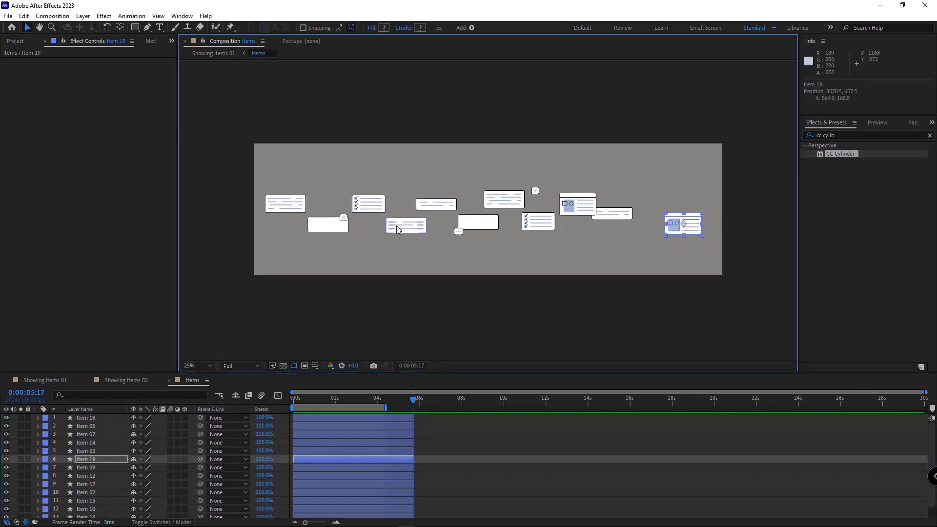
pyautogui.click(405, 224)
pyautogui.hotkey('ctrl', 'd')
pyautogui.moveTo(405, 225); pyautogui.dragTo(663, 207)
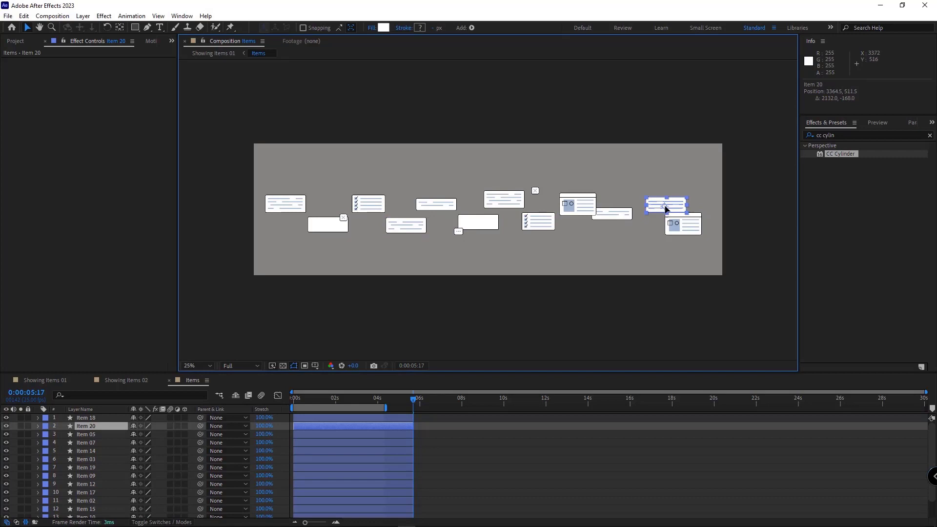
pyautogui.click(770, 266)
pyautogui.click(459, 231)
pyautogui.hotkey('ctrl', 'd')
pyautogui.moveTo(461, 233); pyautogui.dragTo(636, 229)
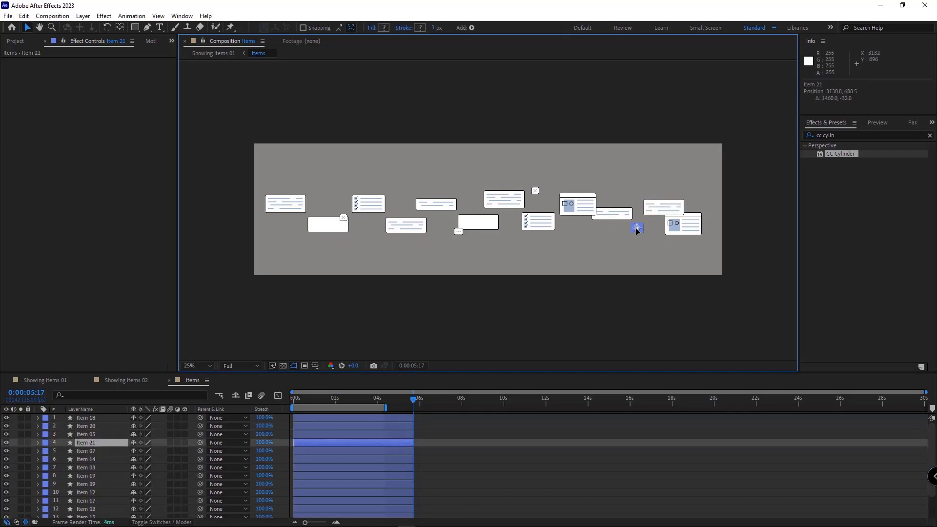
pyautogui.click(644, 329)
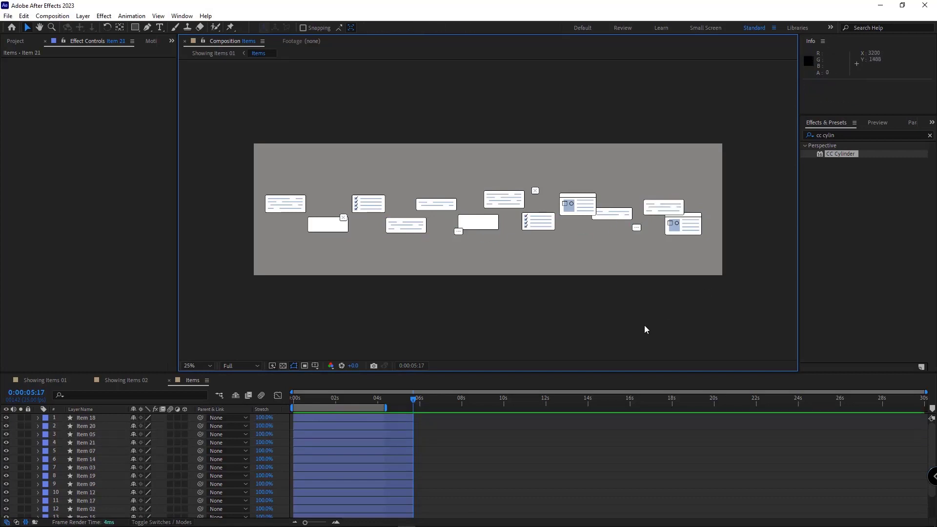
pyautogui.click(46, 381)
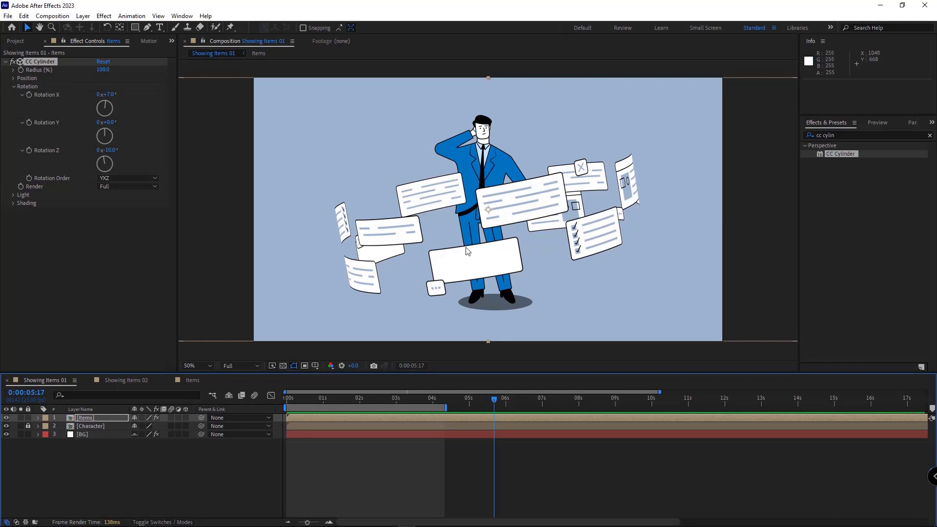
# Duplicate the Items layer, move the copy below Character, and set its CC Cylinder Render to Inside.
pyautogui.click(92, 418)
pyautogui.hotkey('ctrl', 'd')
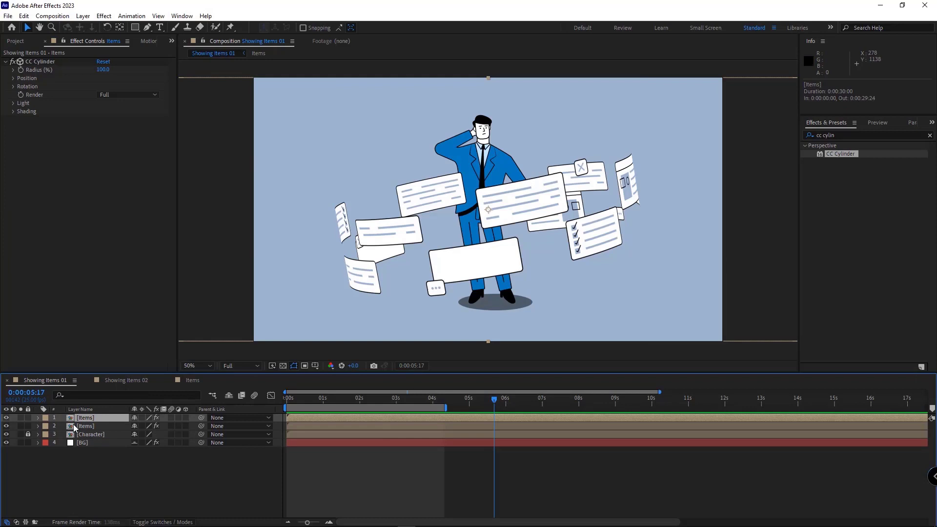
pyautogui.click(91, 427)
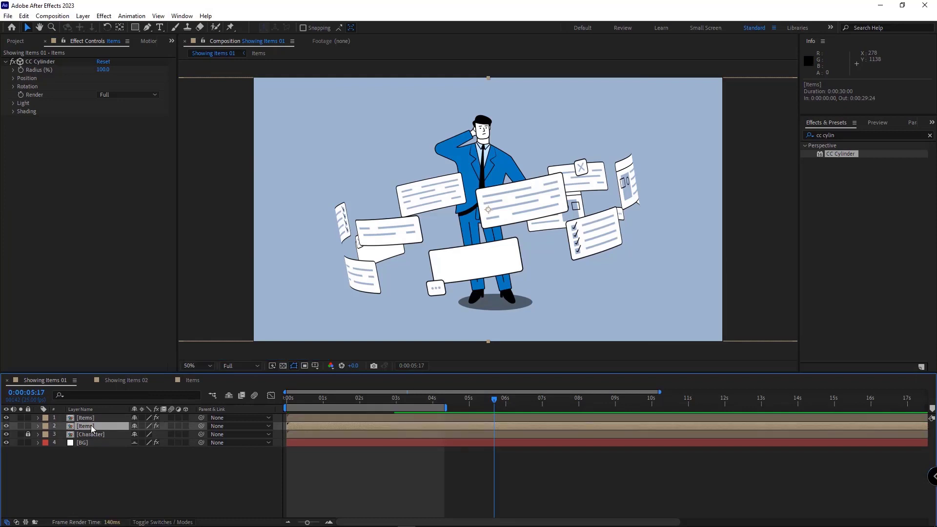
pyautogui.moveTo(91, 429); pyautogui.dragTo(95, 437)
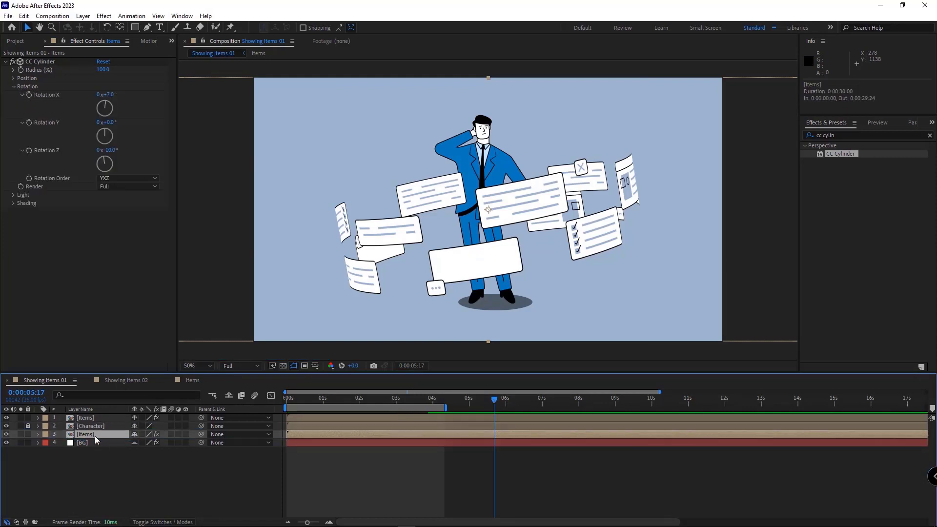
pyautogui.click(117, 186)
pyautogui.click(124, 218)
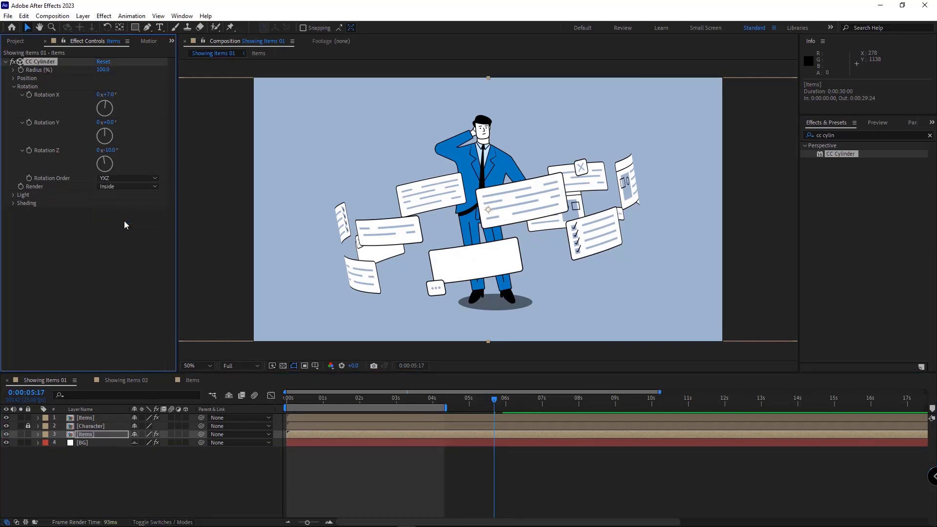
# Set the front Items layer's CC Cylinder Render to Outside.
pyautogui.click(79, 418)
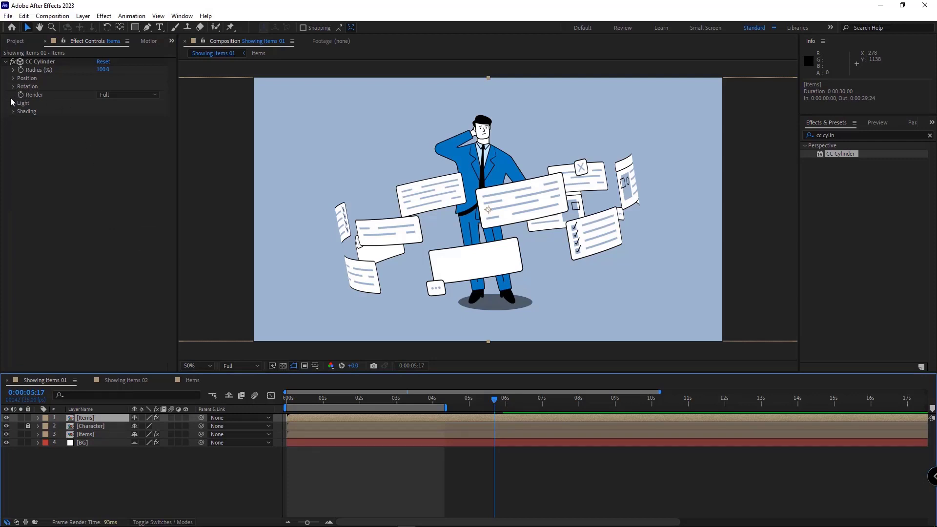
pyautogui.click(145, 95)
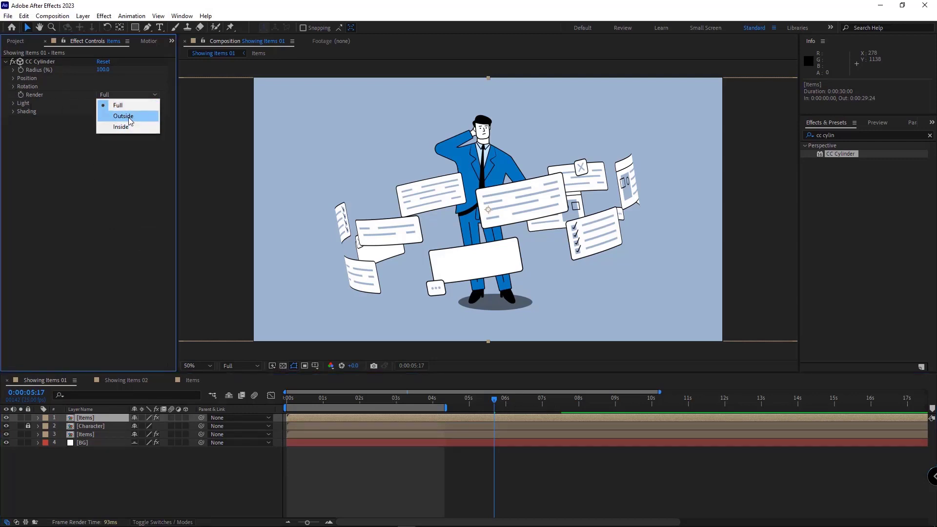
pyautogui.click(123, 113)
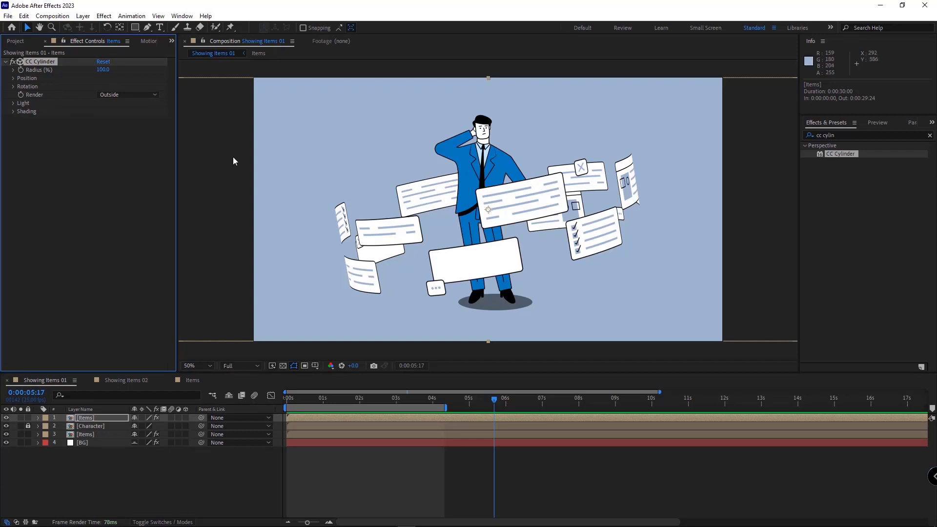
# Test-spin the cylinder, undo, then expand CC Cylinder properties on both Items layers.
pyautogui.click(14, 87)
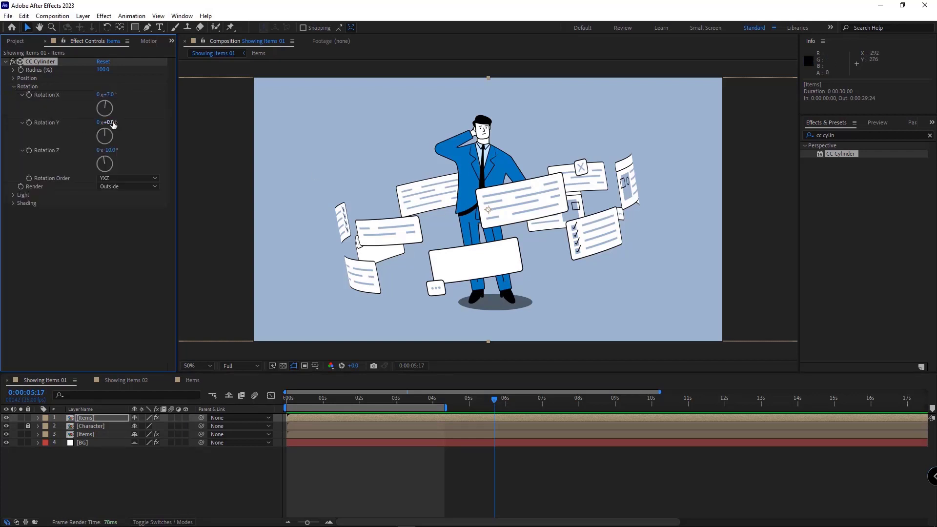
pyautogui.moveTo(113, 125); pyautogui.dragTo(436, 228)
pyautogui.hotkey('ctrl', 'z')
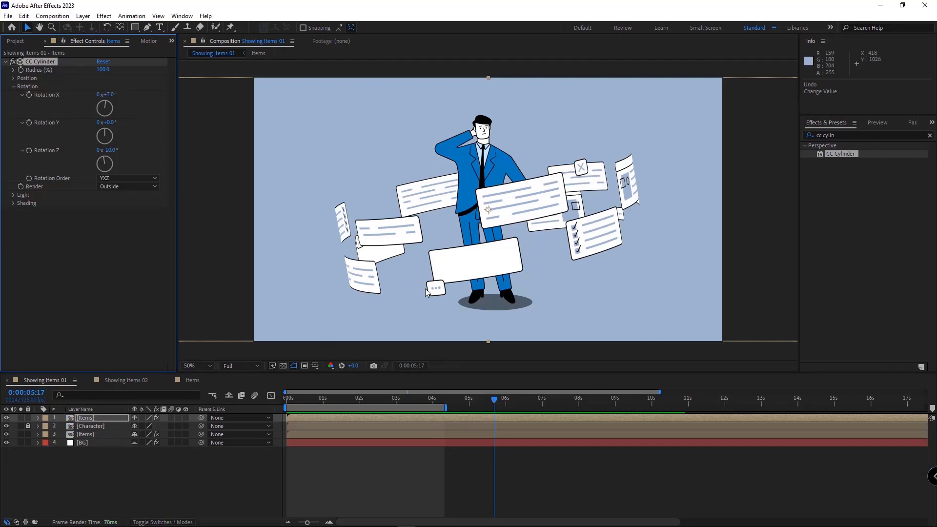
pyautogui.click(89, 435)
pyautogui.click(37, 435)
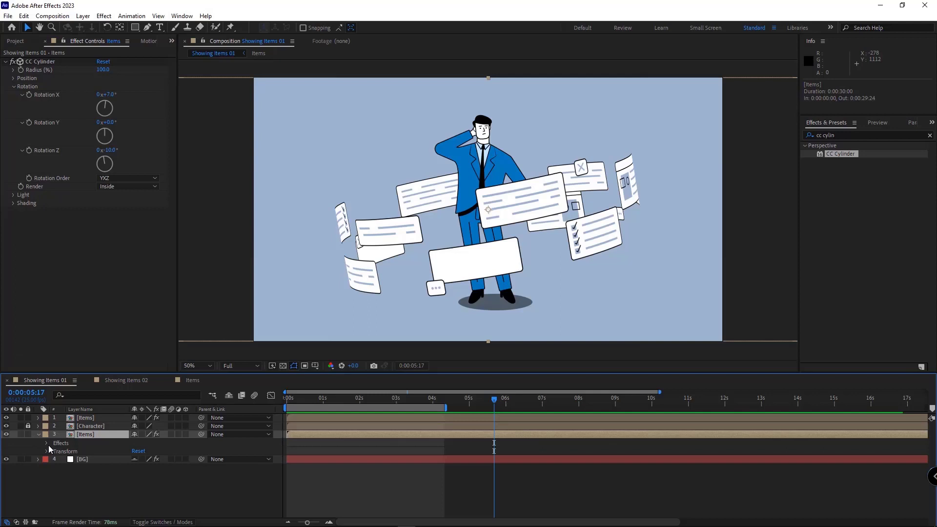
pyautogui.click(47, 443)
pyautogui.click(55, 451)
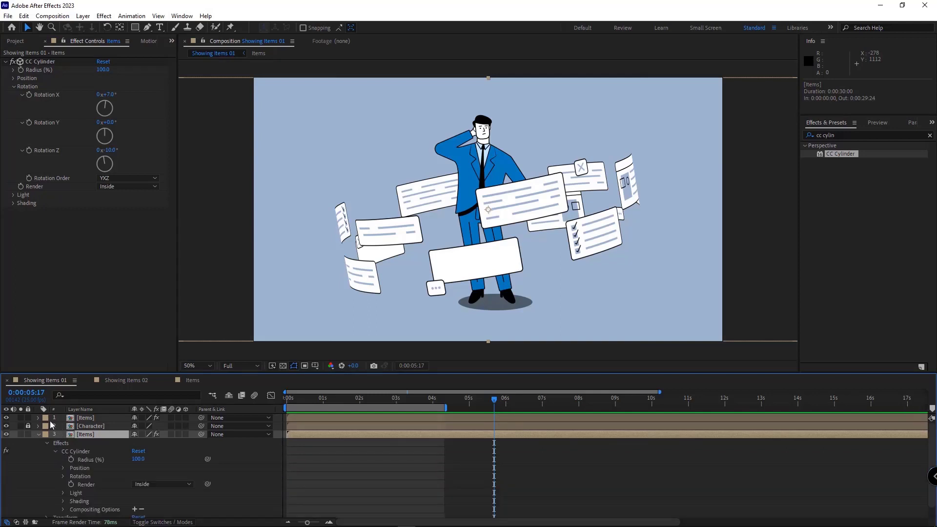
pyautogui.click(38, 417)
pyautogui.click(47, 426)
pyautogui.click(55, 435)
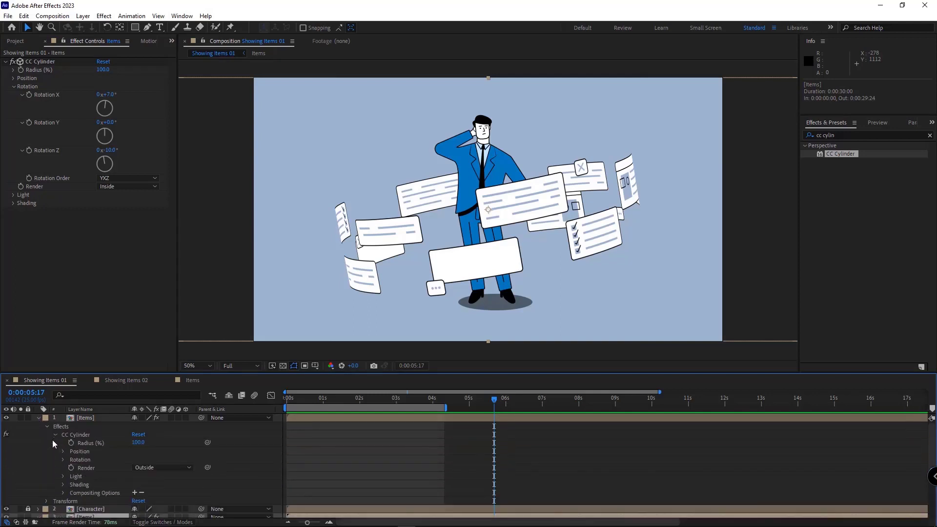
pyautogui.scroll(-4, 60, 461)
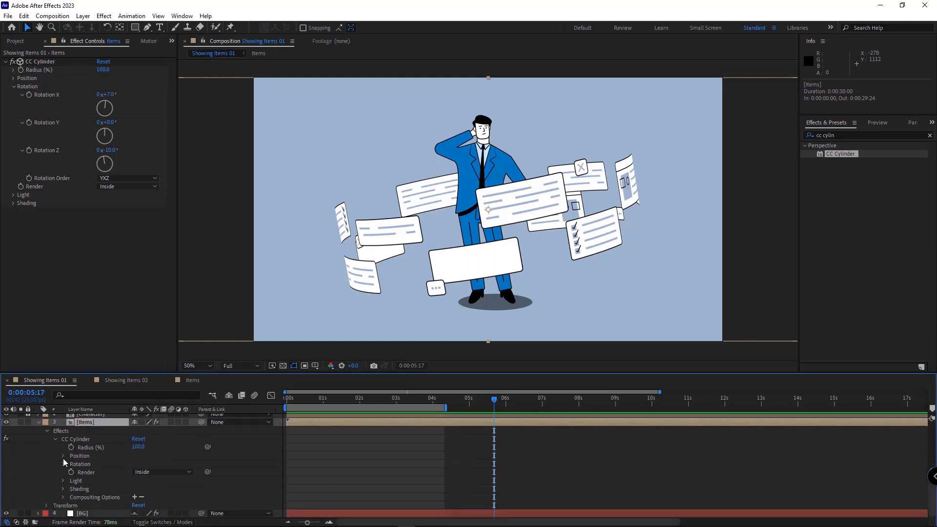
# Pick-whip the lower layer's CC Cylinder Rotation X, Y and Z to the top copy's.
pyautogui.click(63, 464)
pyautogui.click(104, 480)
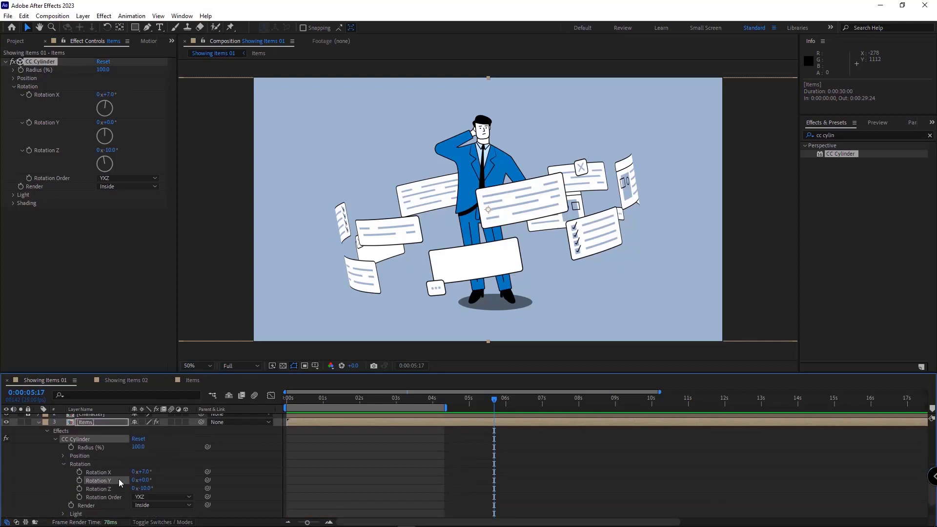
pyautogui.moveTo(207, 484); pyautogui.dragTo(96, 476)
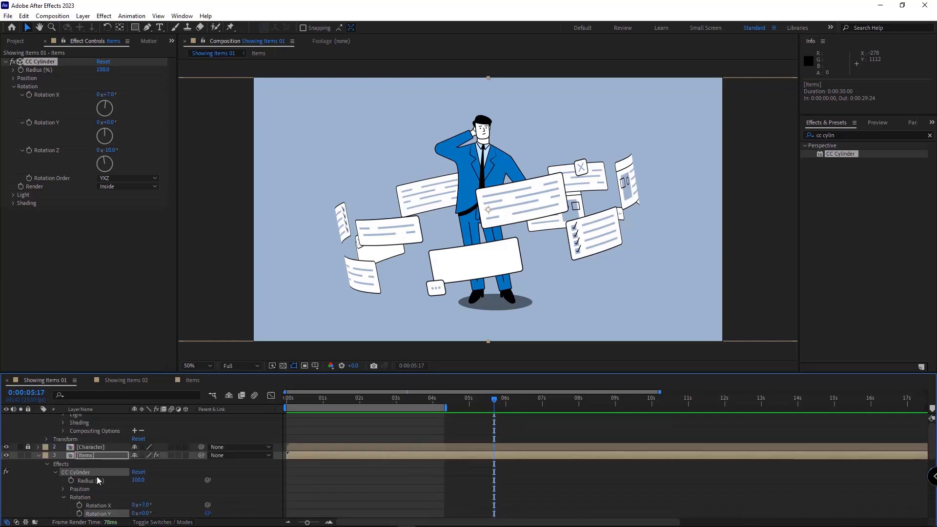
pyautogui.scroll(-3, 61, 468)
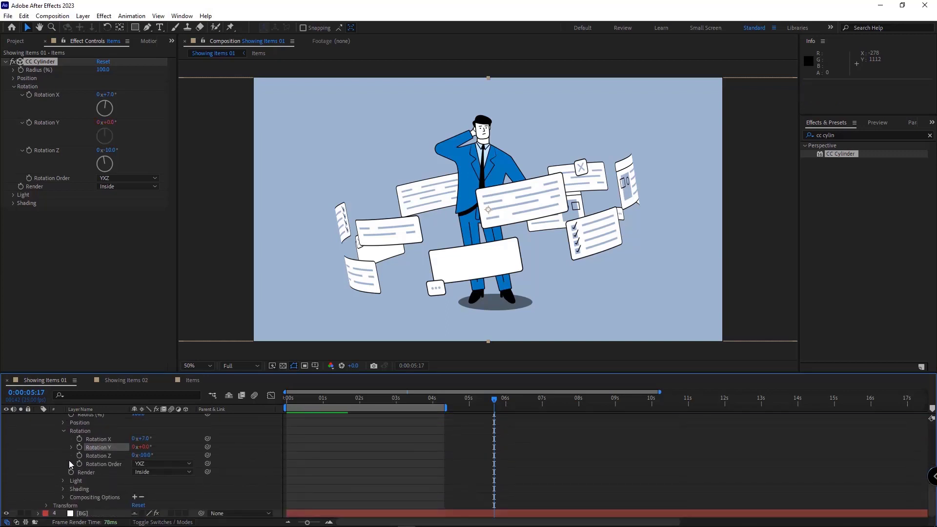
pyautogui.moveTo(208, 440); pyautogui.dragTo(100, 476)
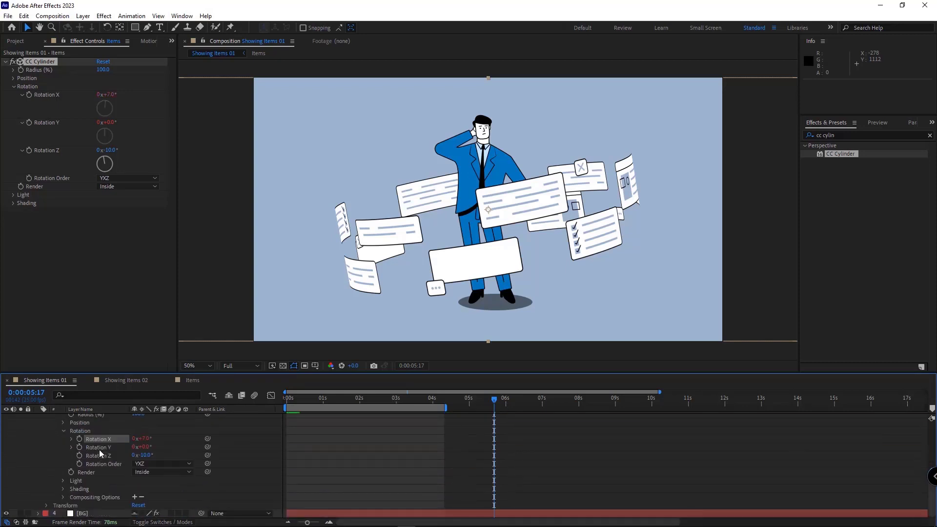
pyautogui.click(99, 456)
pyautogui.moveTo(207, 455); pyautogui.dragTo(98, 435)
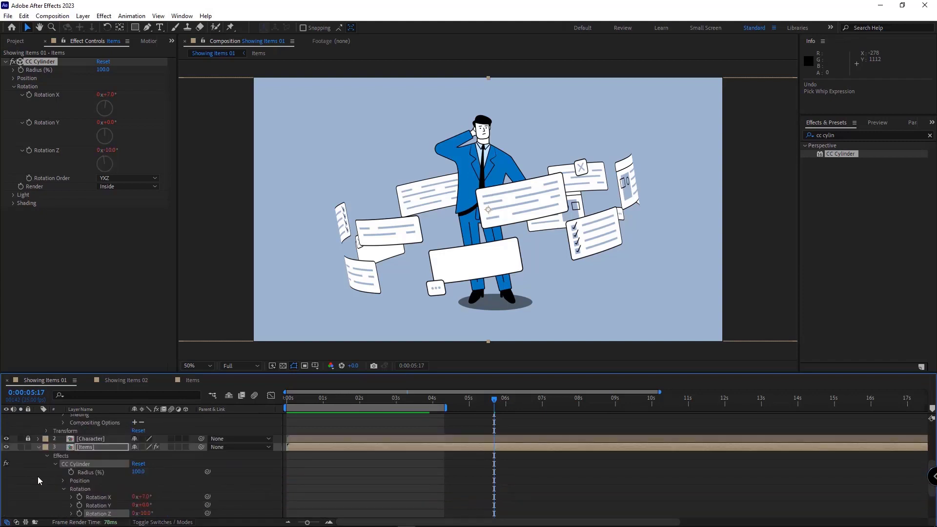
pyautogui.click(36, 488)
# Pick-whip the lower layer's CC Cylinder Position to the top copy's position.
pyautogui.scroll(-1, 59, 450)
pyautogui.click(63, 456)
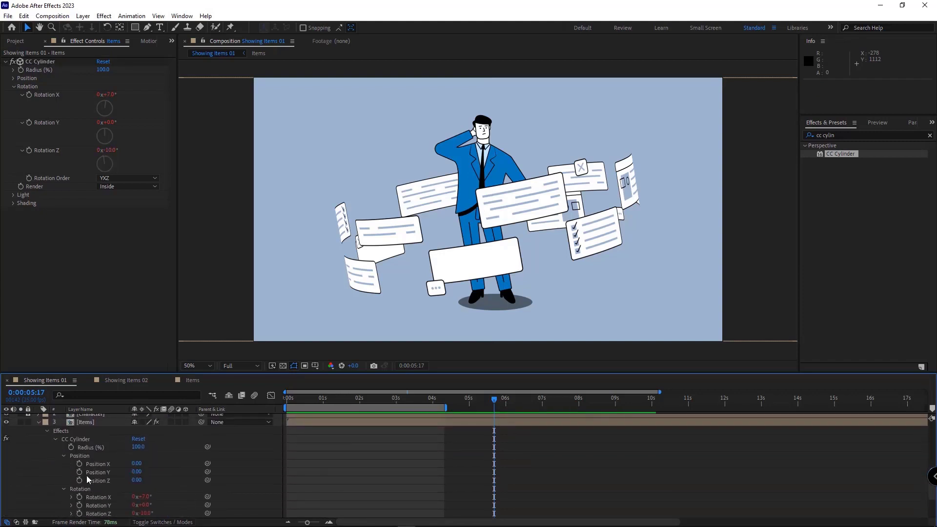
pyautogui.moveTo(208, 467); pyautogui.dragTo(100, 481)
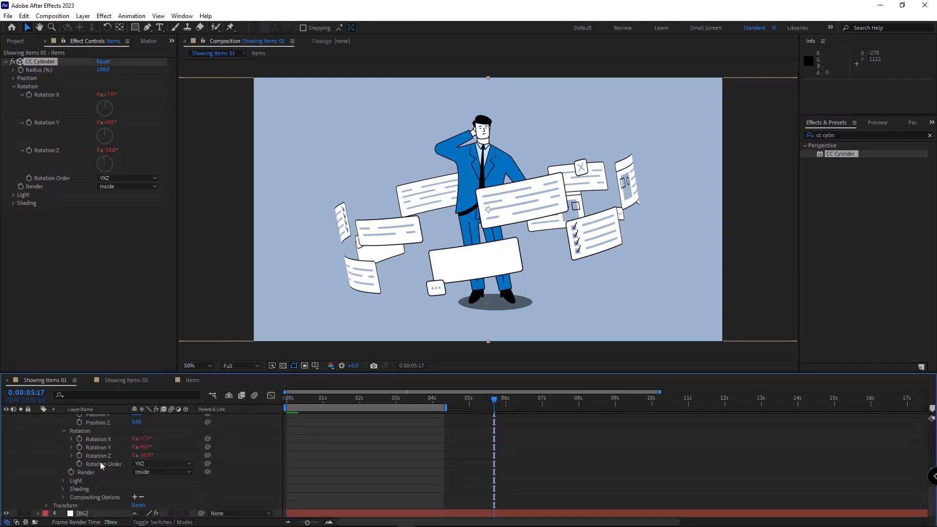
pyautogui.moveTo(208, 471); pyautogui.dragTo(98, 476)
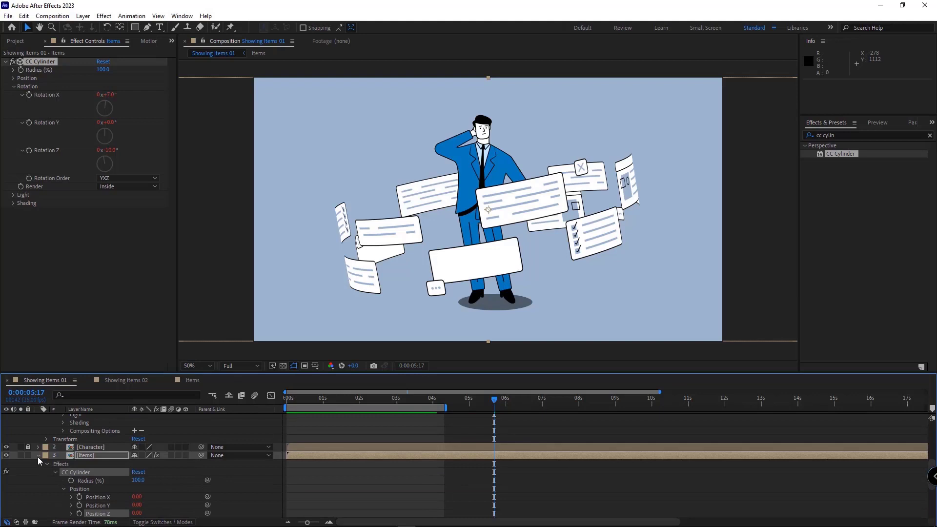
# Collapse Items 2, test its Rotation Y to check the linked spin, and undo back to 0°.
pyautogui.scroll(5, 101, 473)
pyautogui.click(39, 418)
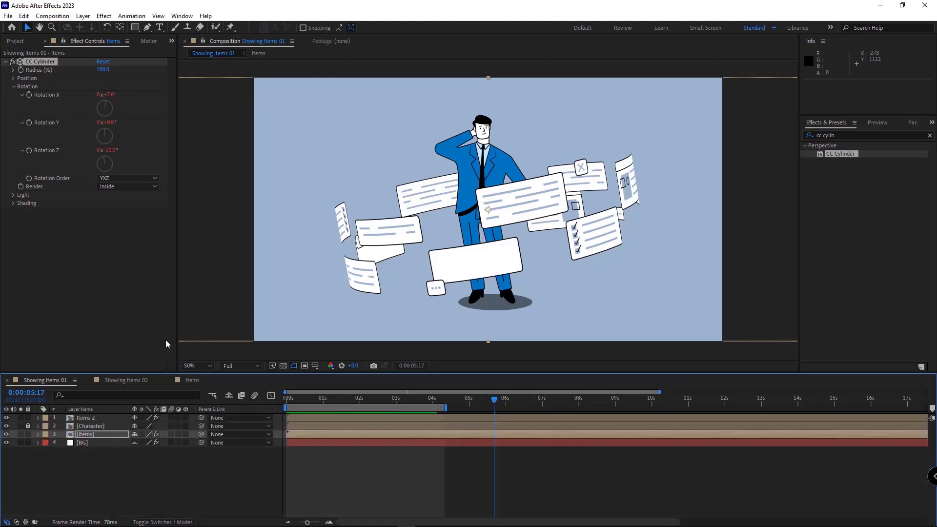
pyautogui.click(80, 418)
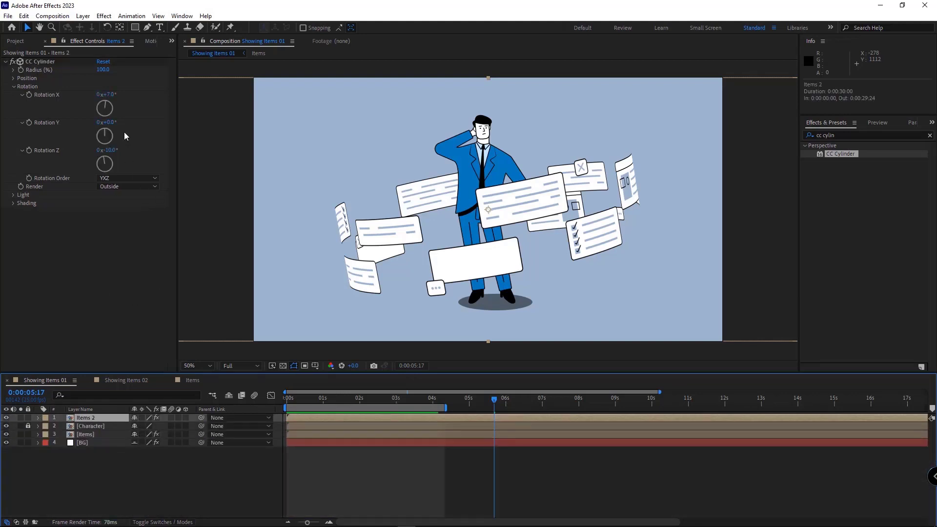
pyautogui.moveTo(113, 126); pyautogui.dragTo(152, 122)
pyautogui.hotkey('ctrl', 'z')
pyautogui.hotkey('ctrl', 'z')
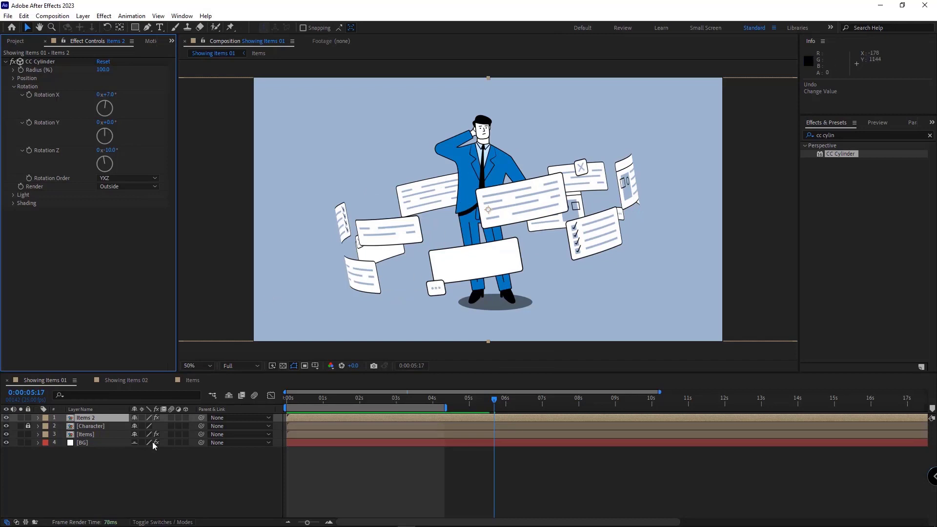
# On the rear Items layer, set CC Cylinder Shading Ambient to 75.
pyautogui.click(88, 436)
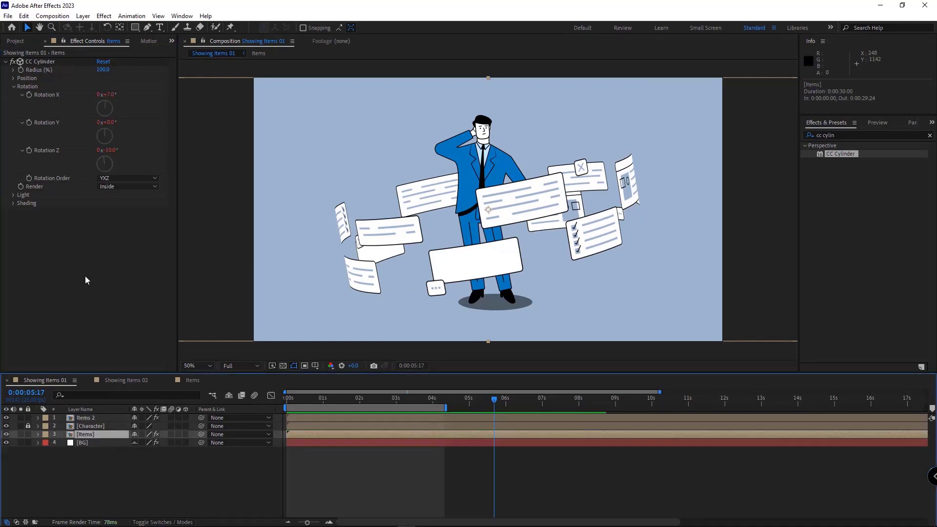
pyautogui.click(13, 203)
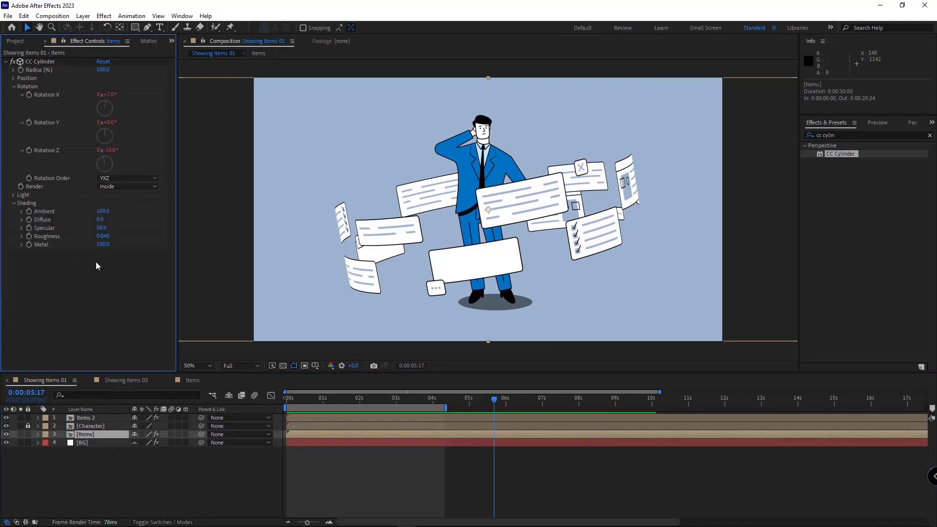
pyautogui.click(100, 211)
pyautogui.press('Return')
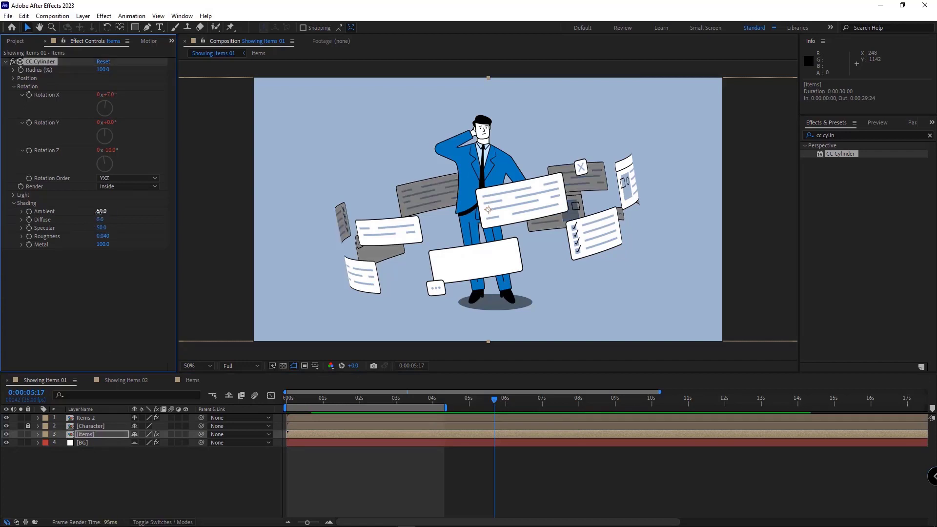
pyautogui.click(100, 211)
pyautogui.write('7')
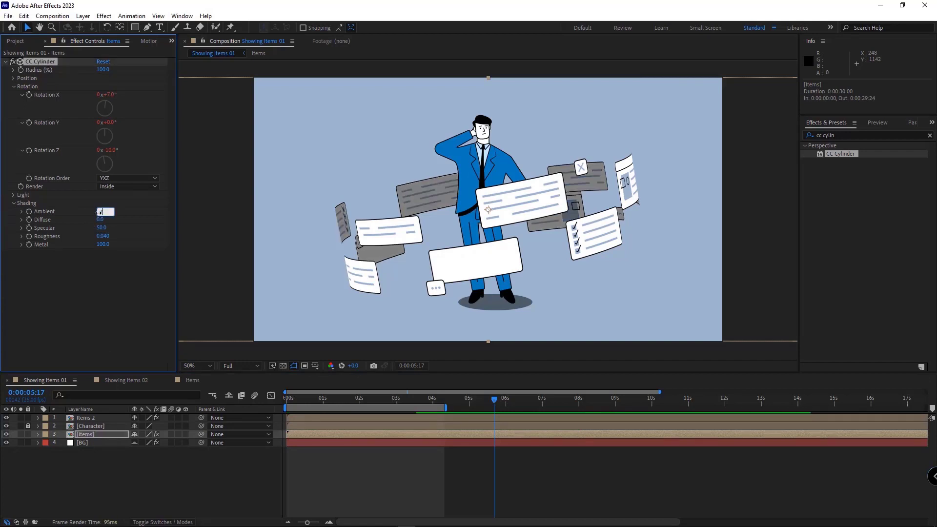
pyautogui.write('5')
pyautogui.press('Return')
# Add Camera Lens Blur with radius 3 and raise cylinder Diffuse to 38.
pyautogui.rightClick(114, 297)
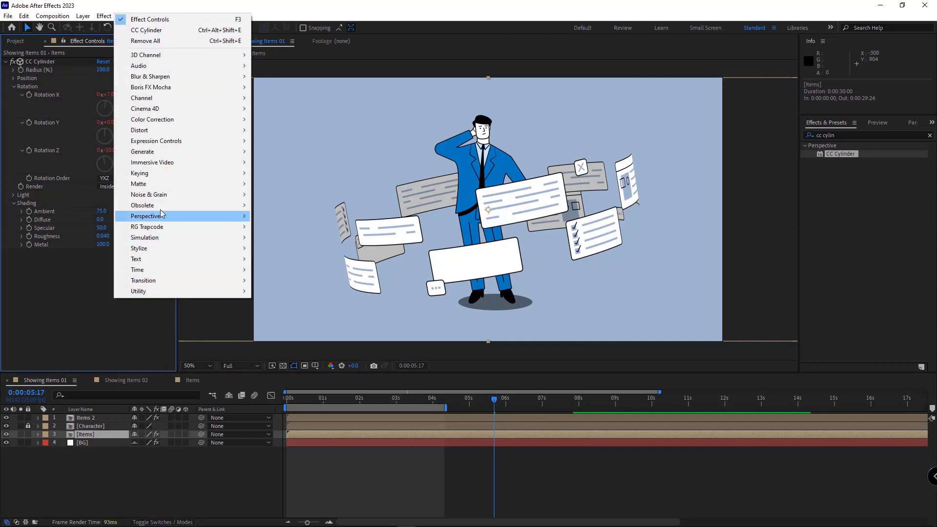
pyautogui.moveTo(228, 81)
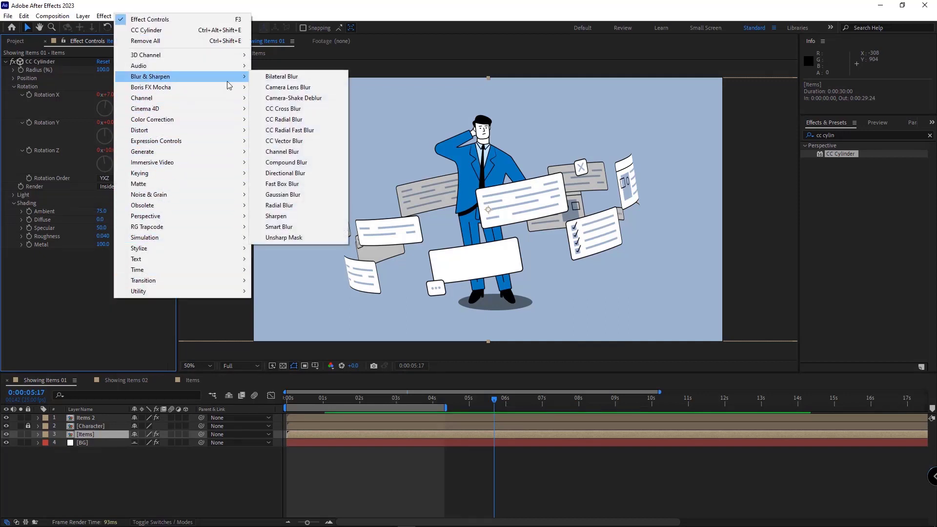
pyautogui.click(287, 87)
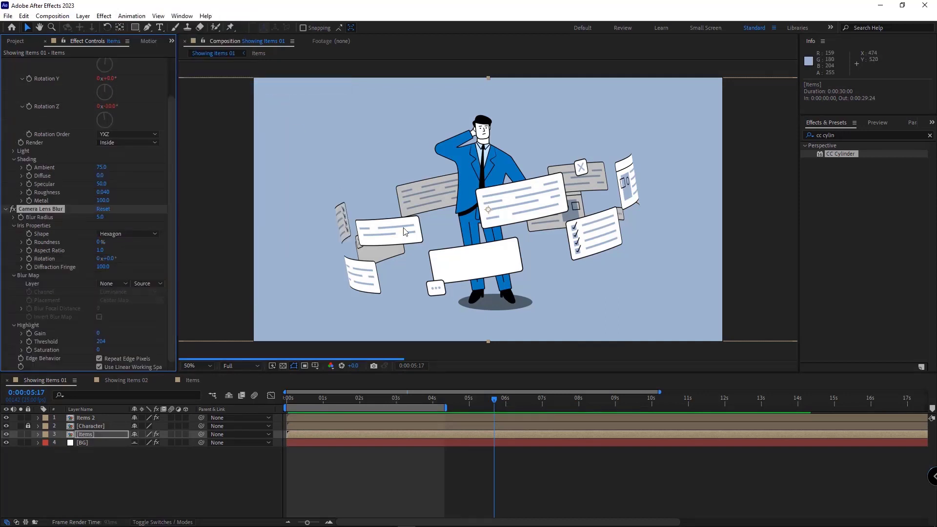
pyautogui.click(98, 217)
pyautogui.press('Return')
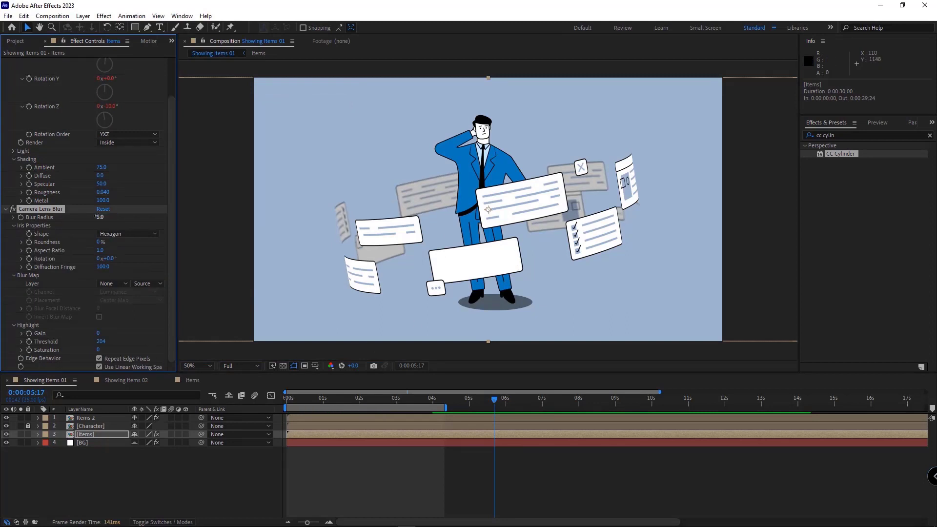
pyautogui.scroll(3, 117, 303)
pyautogui.click(7, 254)
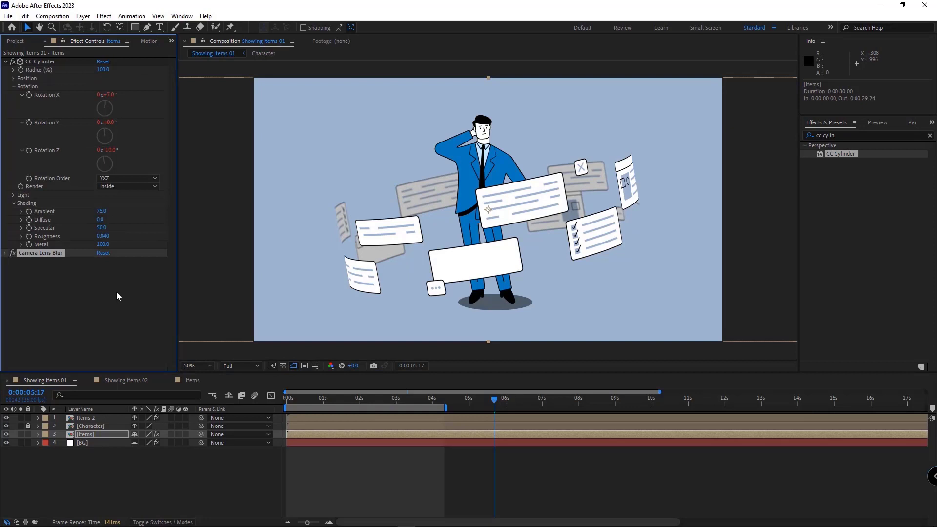
pyautogui.moveTo(100, 220)
pyautogui.mouseDown()
pyautogui.moveTo(119, 215)
pyautogui.moveTo(97, 219)
pyautogui.moveTo(133, 229)
pyautogui.moveTo(124, 228)
pyautogui.mouseUp()
pyautogui.click(14, 195)
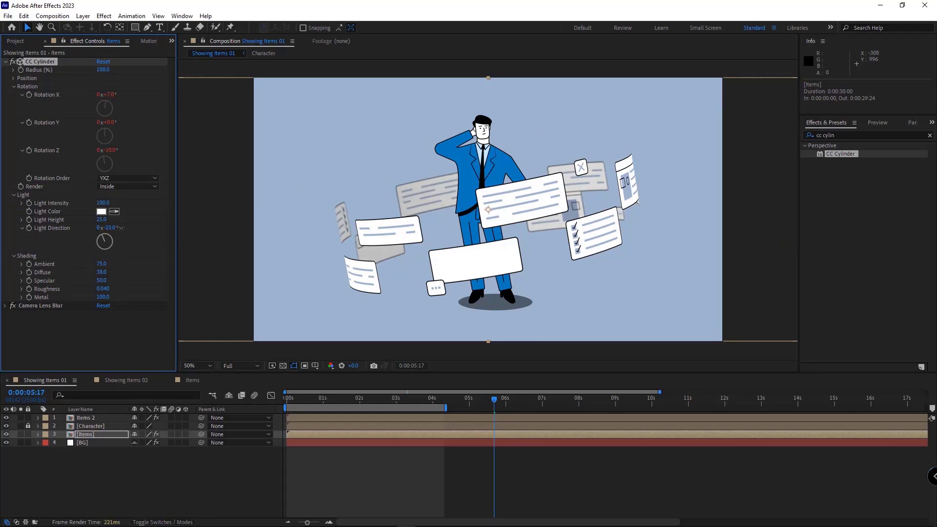
# Keyframe Items 2's cylinder Rotation Y at 0:00 and a new value at 4:08.
pyautogui.click(287, 398)
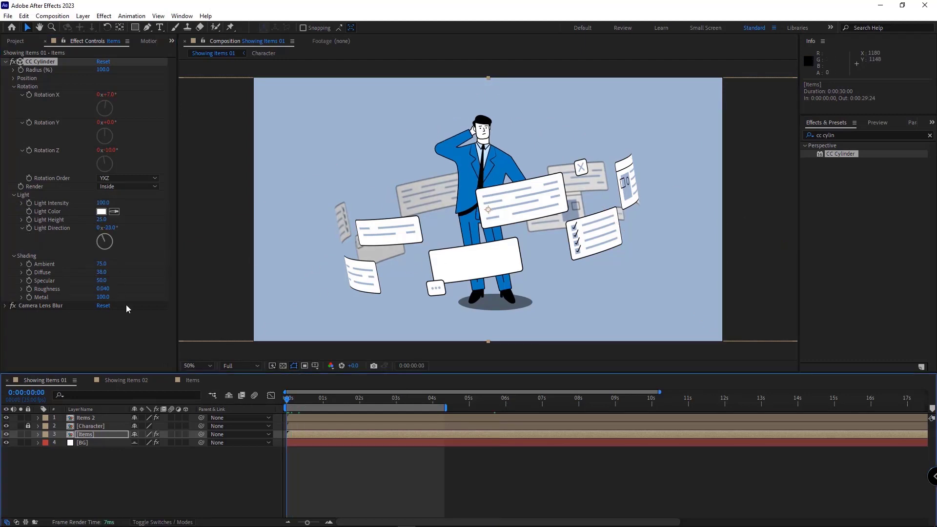
pyautogui.click(86, 418)
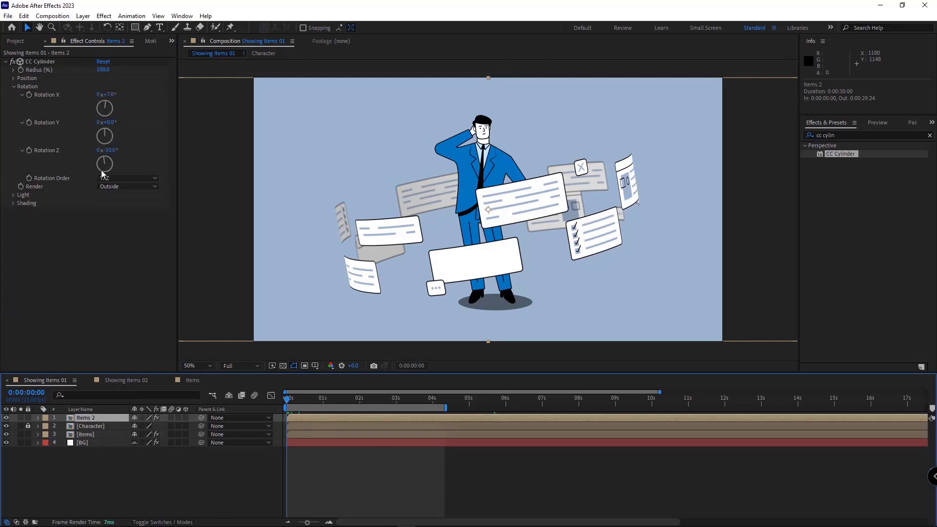
pyautogui.click(29, 123)
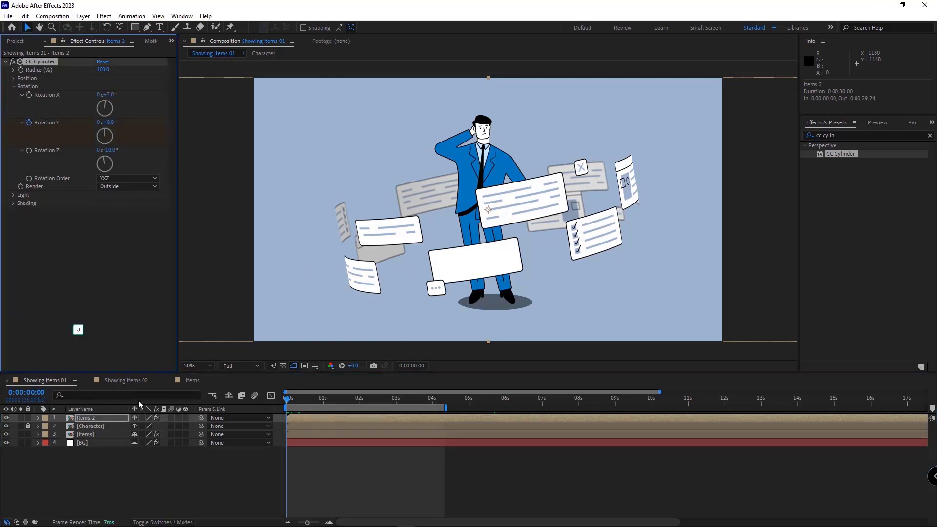
pyautogui.press('u')
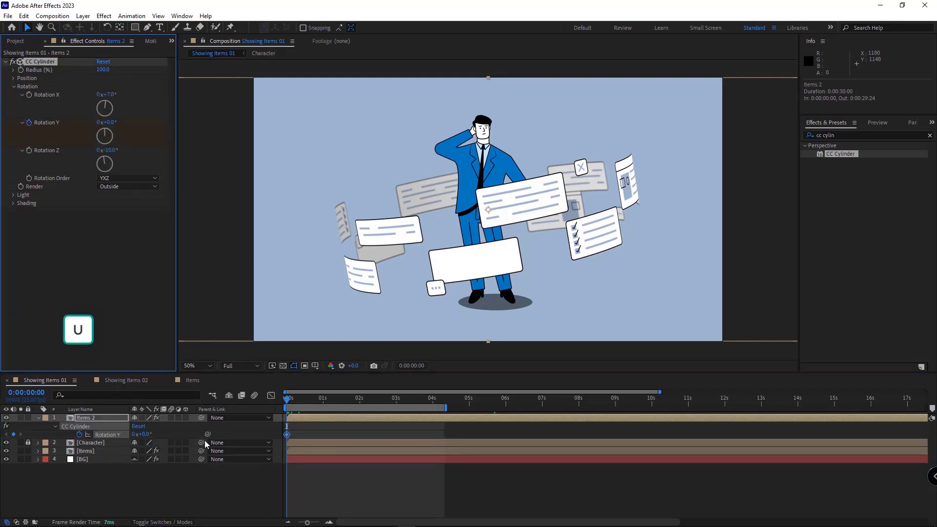
pyautogui.click(444, 403)
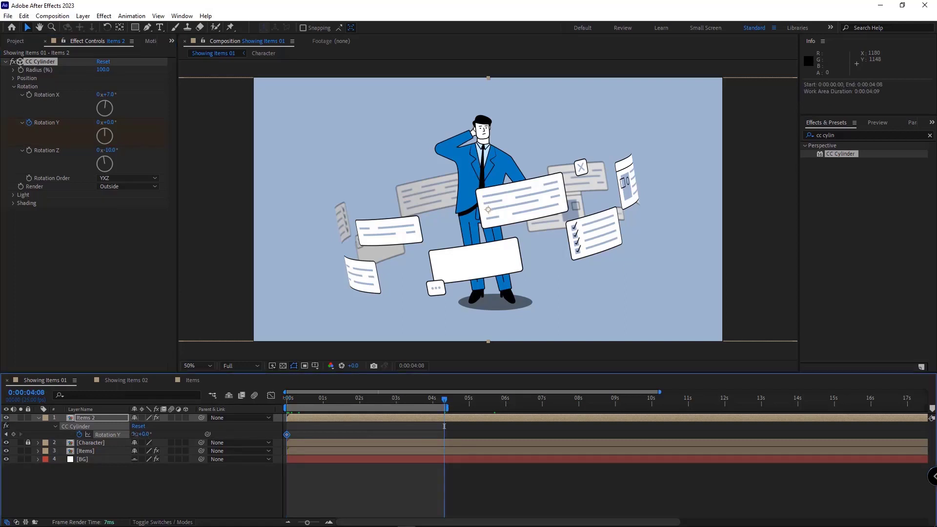
pyautogui.click(134, 434)
pyautogui.press('Return')
# Preview the spinning cards, then duplicate the rear Items layer.
pyautogui.press('space')
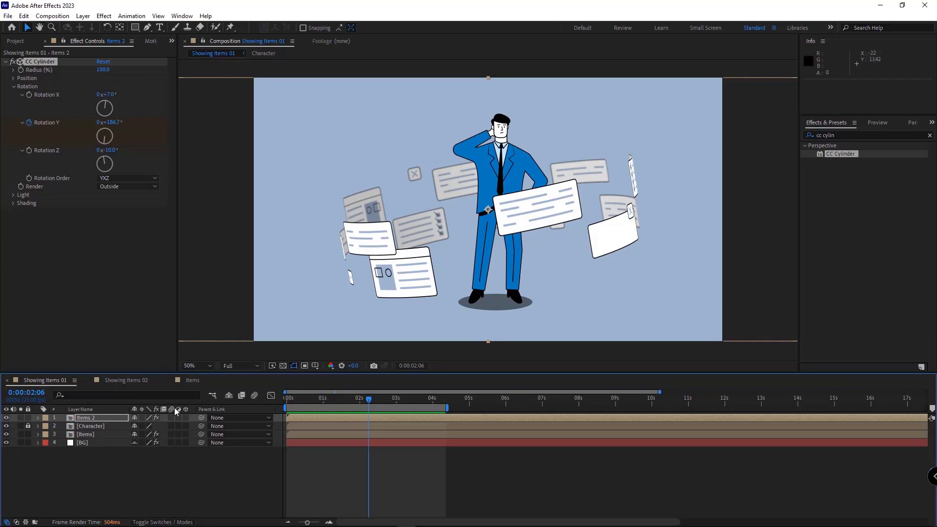
pyautogui.click(92, 434)
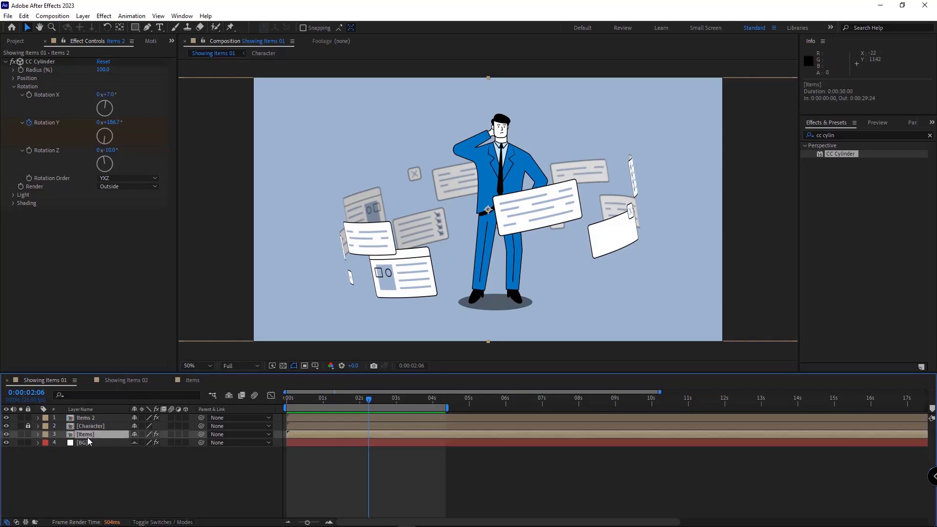
pyautogui.hotkey('ctrl', 'd')
# Rename the copy SH_Items, delete its Camera Lens Blur, and solo it.
pyautogui.click(91, 442)
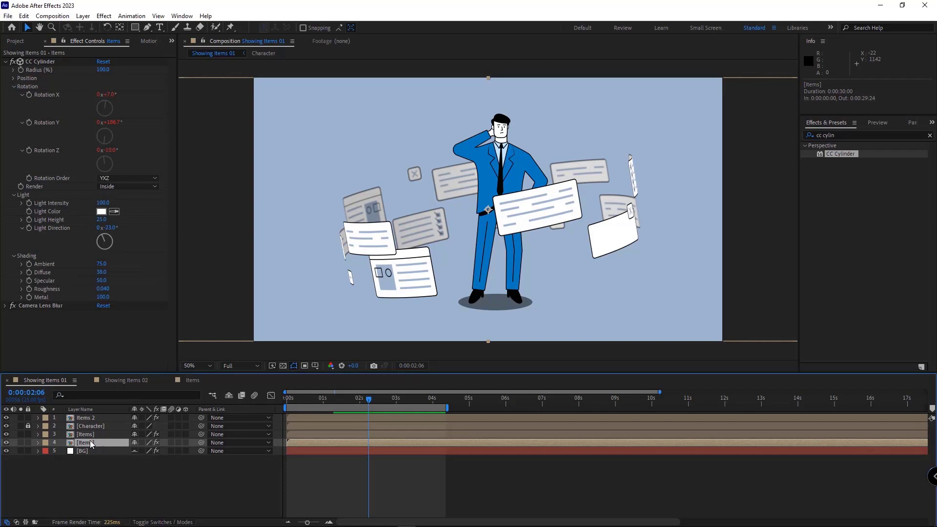
pyautogui.press('Return')
pyautogui.write('Sten')
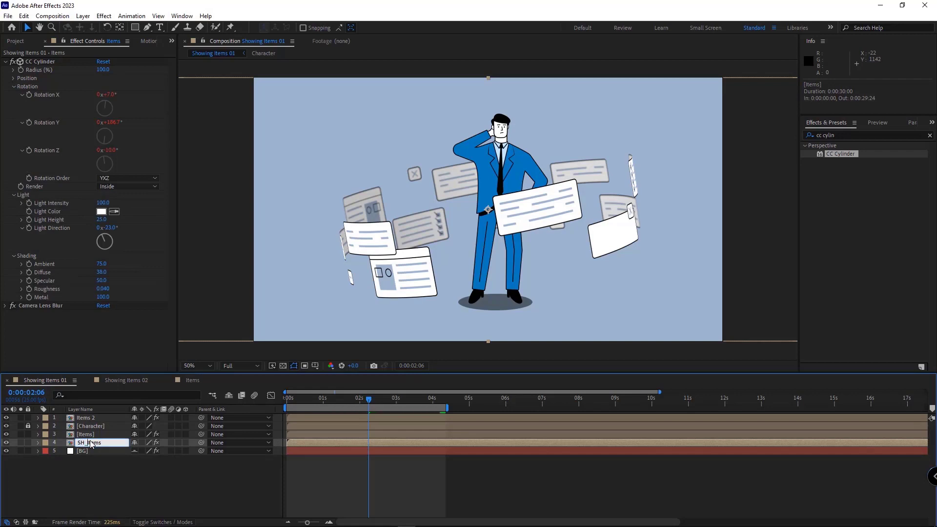
pyautogui.press('Return')
pyautogui.click(44, 306)
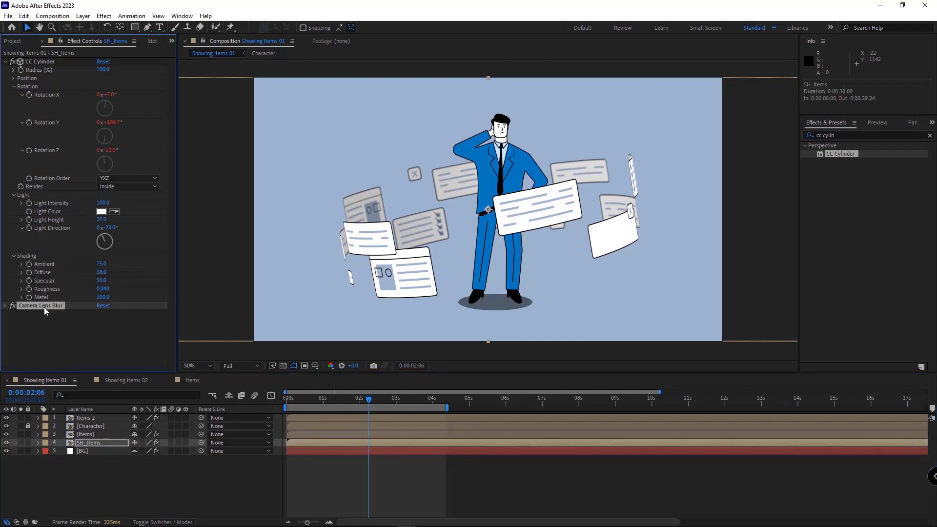
pyautogui.press('Delete')
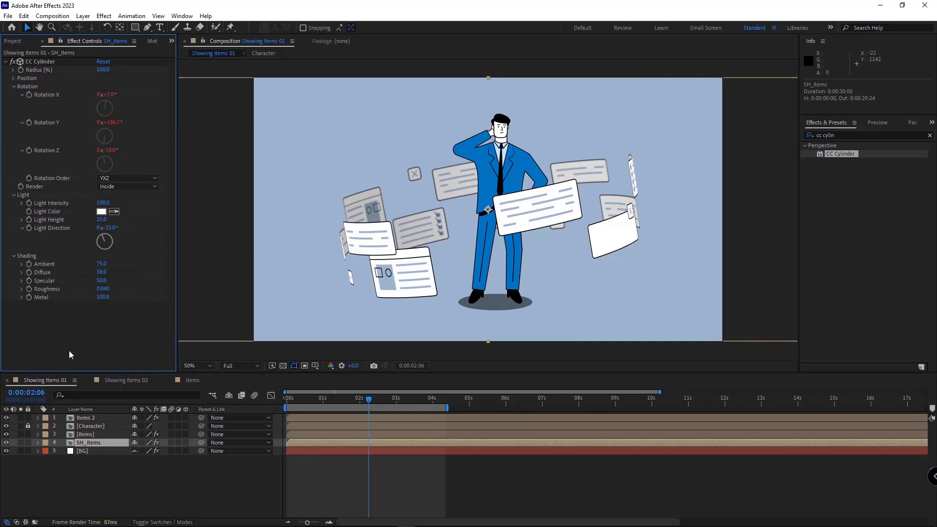
pyautogui.click(21, 442)
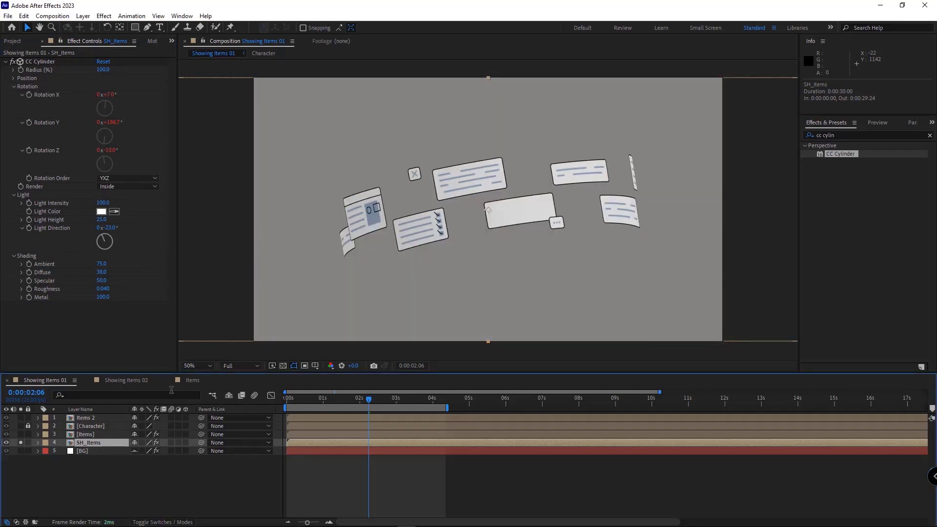
# Set CC Cylinder Render to Full, remove the Rotation X expression, and set Rotation Z to 0°.
pyautogui.click(132, 187)
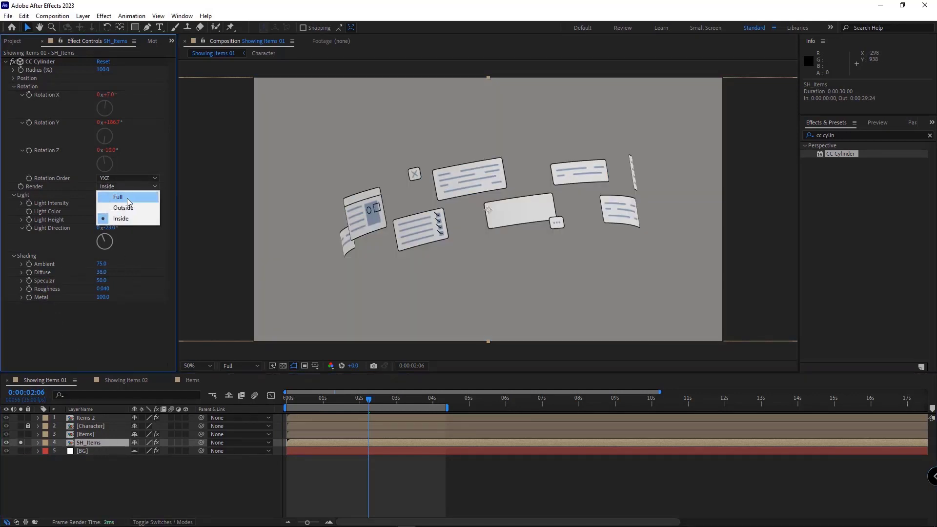
pyautogui.click(117, 194)
pyautogui.keyDown('alt'); pyautogui.click(29, 96); pyautogui.keyUp('alt')
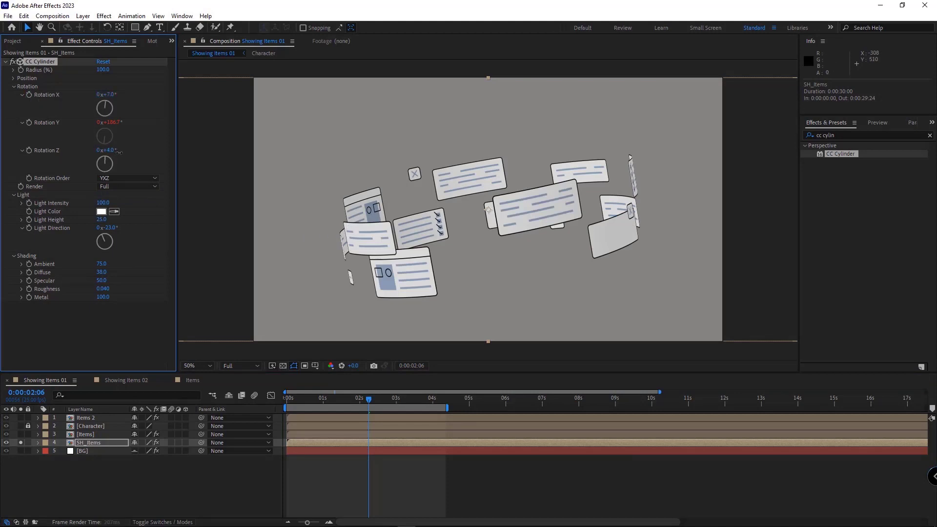
pyautogui.moveTo(110, 150); pyautogui.dragTo(124, 153)
pyautogui.hotkey('ctrl', 'z')
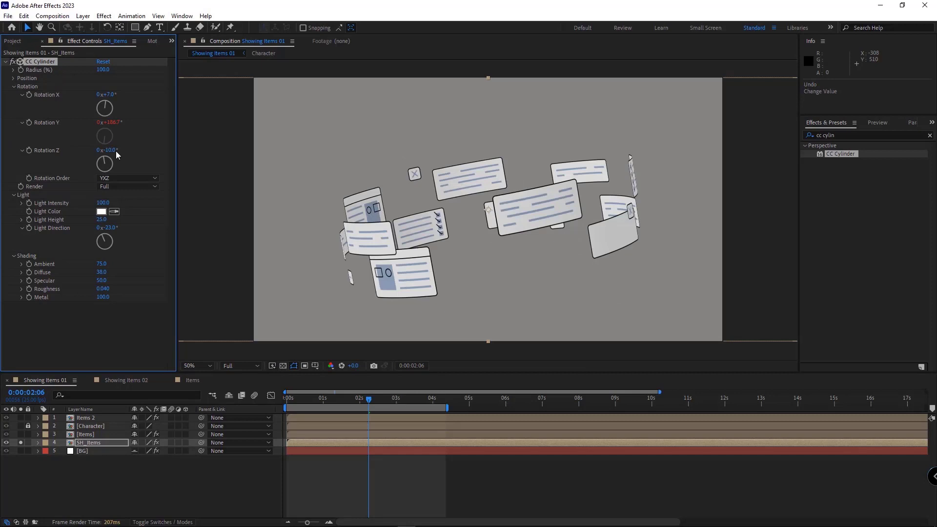
pyautogui.click(116, 151)
pyautogui.write('0')
pyautogui.press('Return')
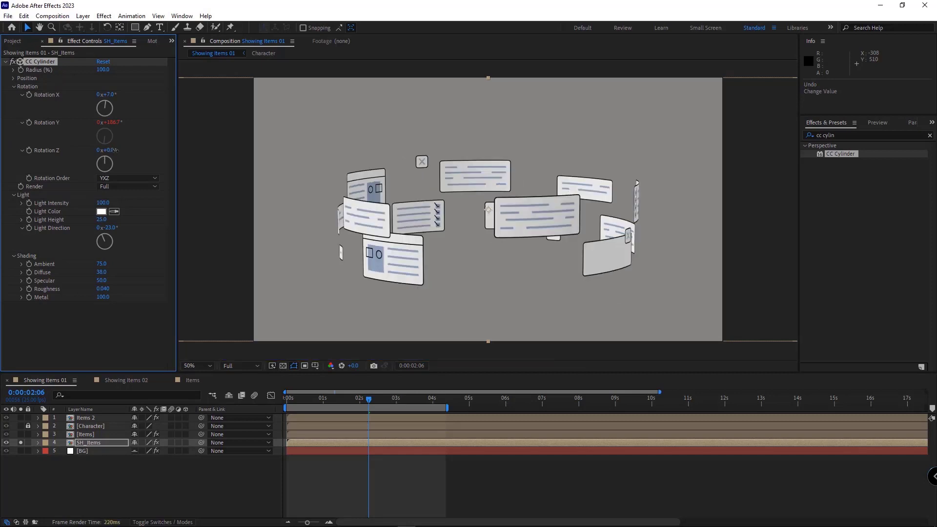
# Tilt the cylinder to Rotation X 90° and shrink its Radius to 82%.
pyautogui.moveTo(116, 95)
pyautogui.mouseDown()
pyautogui.moveTo(141, 93)
pyautogui.moveTo(134, 94)
pyautogui.mouseUp()
pyautogui.click(115, 94)
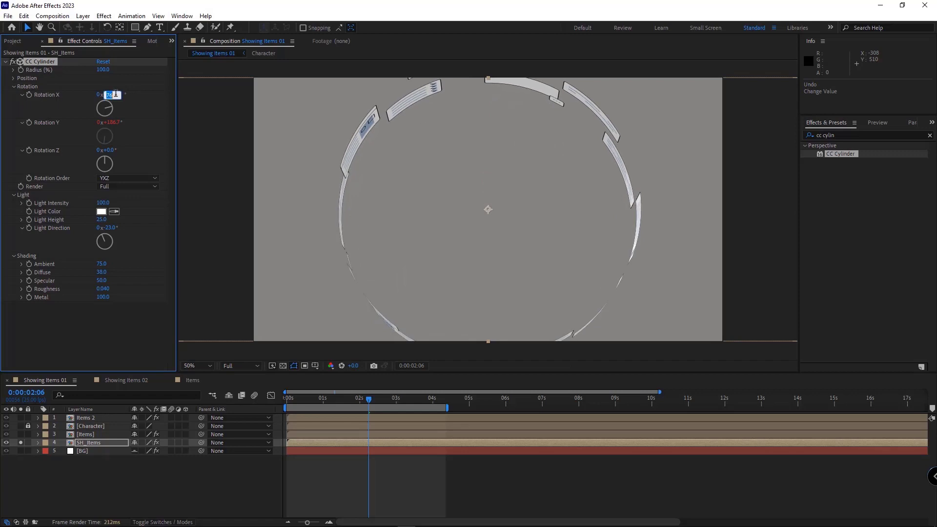
pyautogui.write('90')
pyautogui.press('Return')
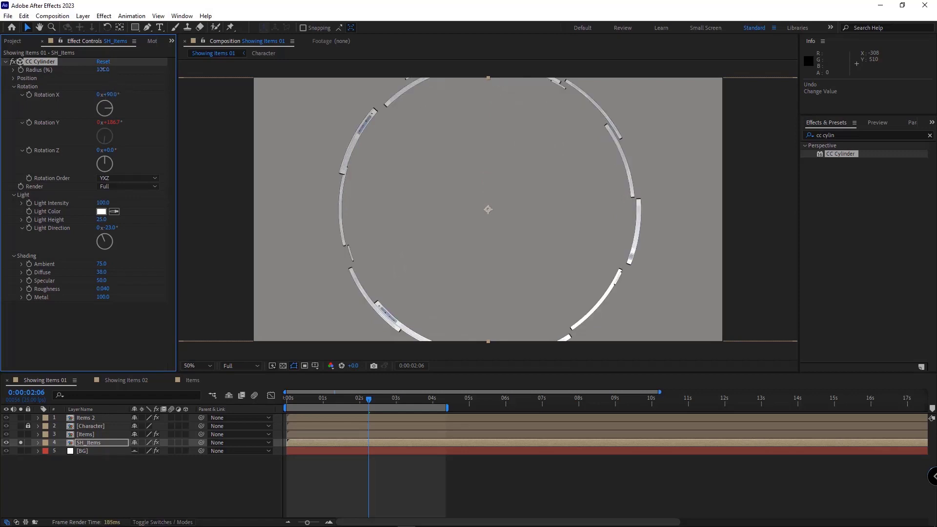
pyautogui.moveTo(101, 69); pyautogui.dragTo(97, 70)
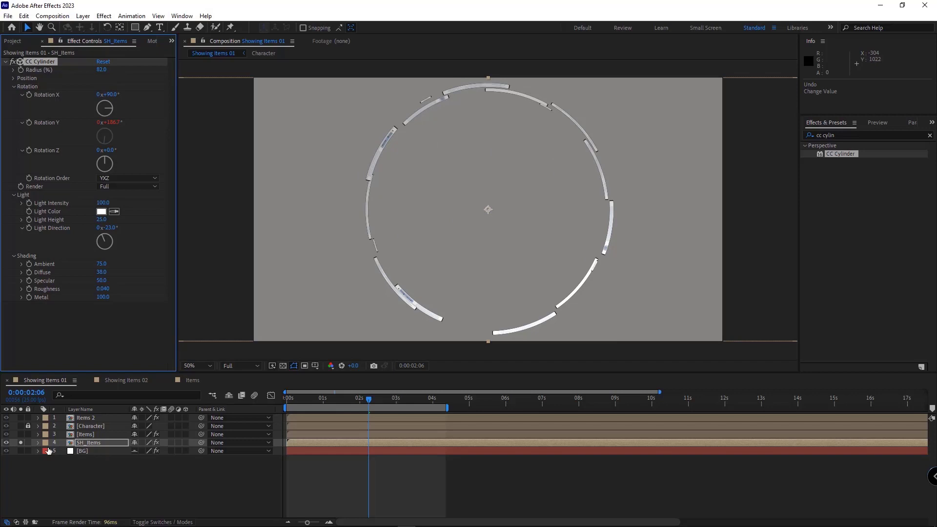
# Add a Generate > Fill effect to SH_Items with a near-black colour.
pyautogui.rightClick(74, 348)
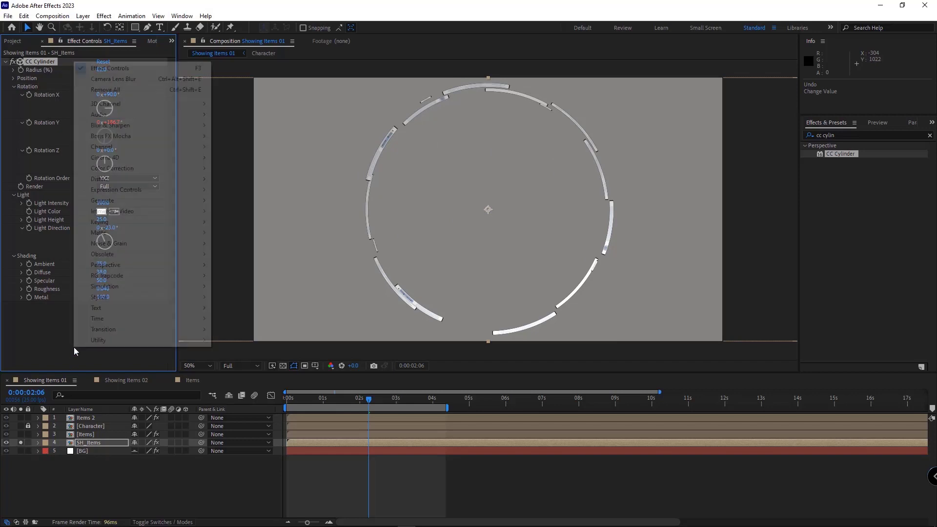
pyautogui.moveTo(127, 201)
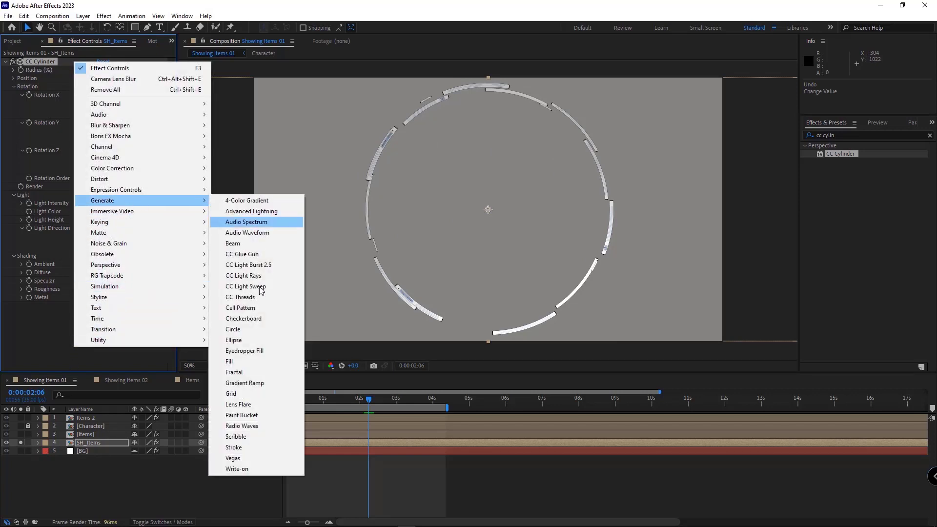
pyautogui.click(239, 361)
pyautogui.click(101, 331)
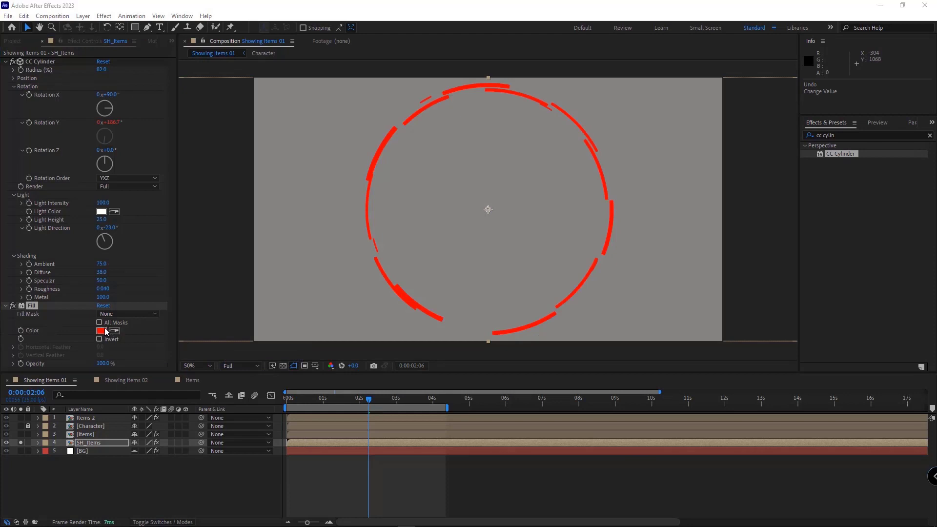
pyautogui.moveTo(263, 517); pyautogui.dragTo(147, 524)
pyautogui.click(458, 414)
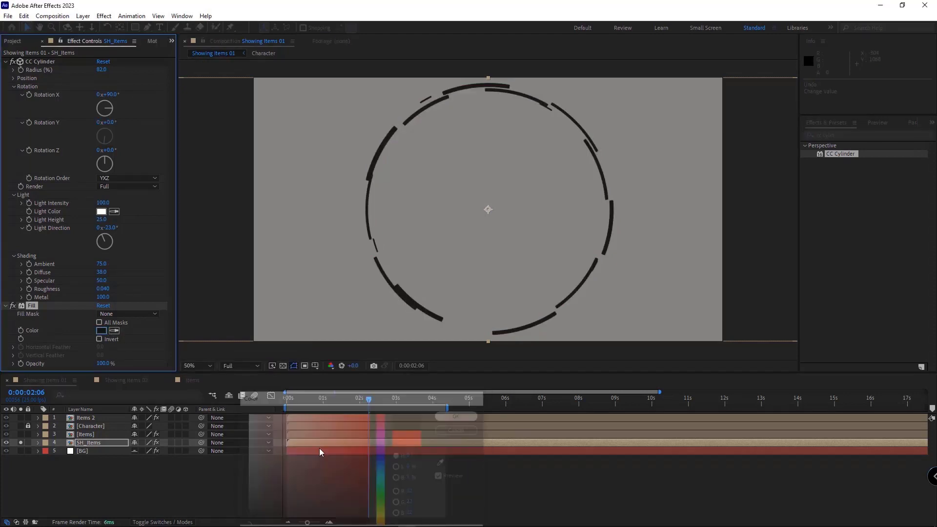
# Lower SH_Items Opacity to 30%.
pyautogui.click(100, 443)
pyautogui.press('t')
pyautogui.click(139, 451)
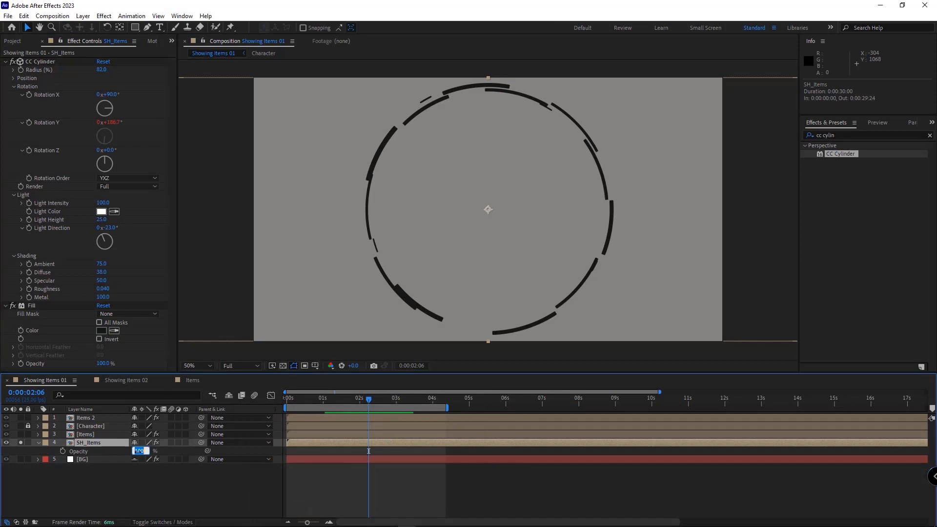
pyautogui.write('30')
pyautogui.press('Return')
pyautogui.press('t')
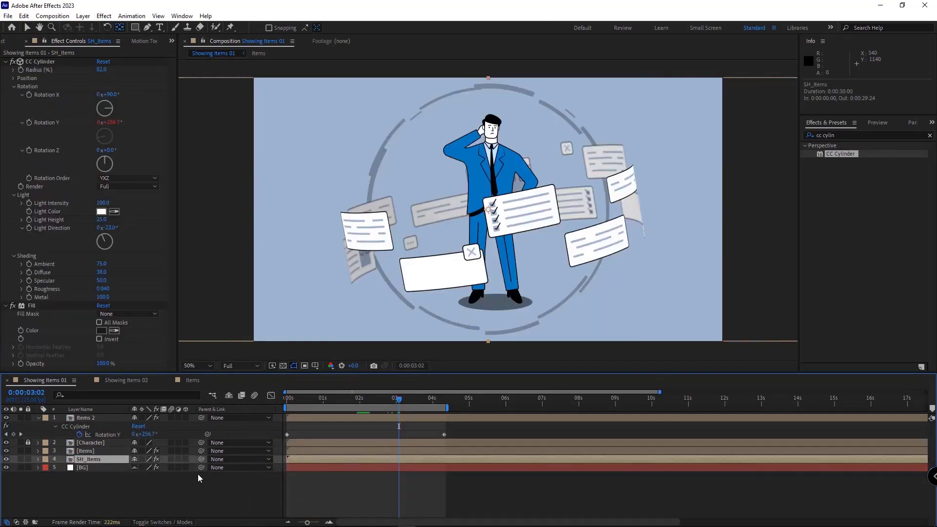
# Make SH_Items a 3D layer with X Rotation -90°.
pyautogui.click(186, 459)
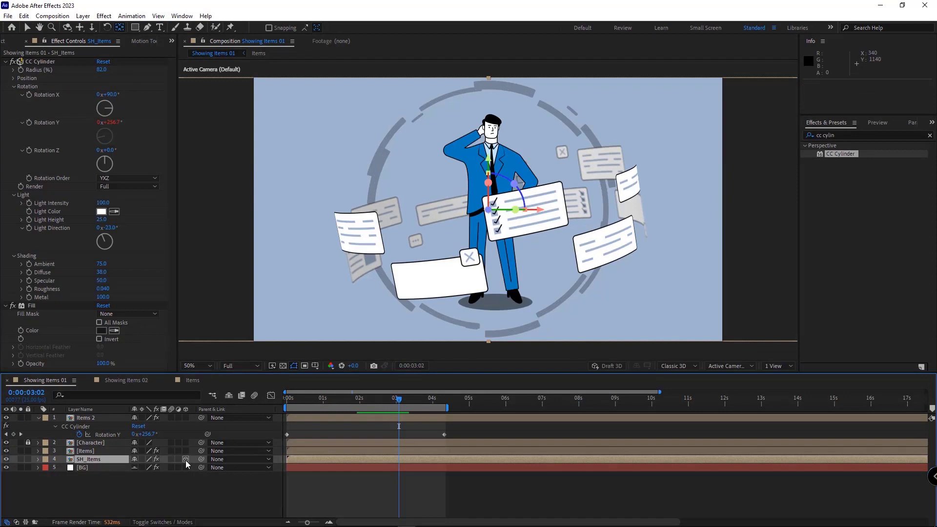
pyautogui.press('r')
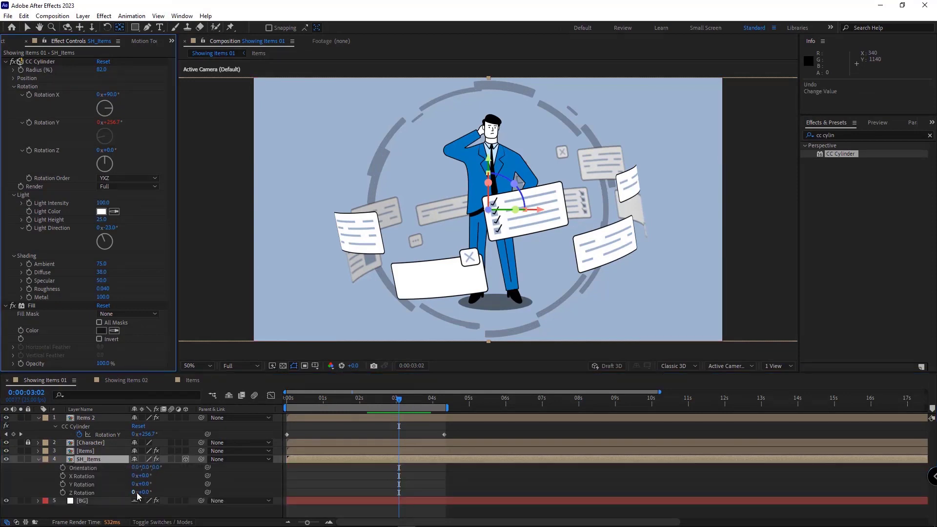
pyautogui.click(141, 475)
pyautogui.write('-90')
pyautogui.press('Return')
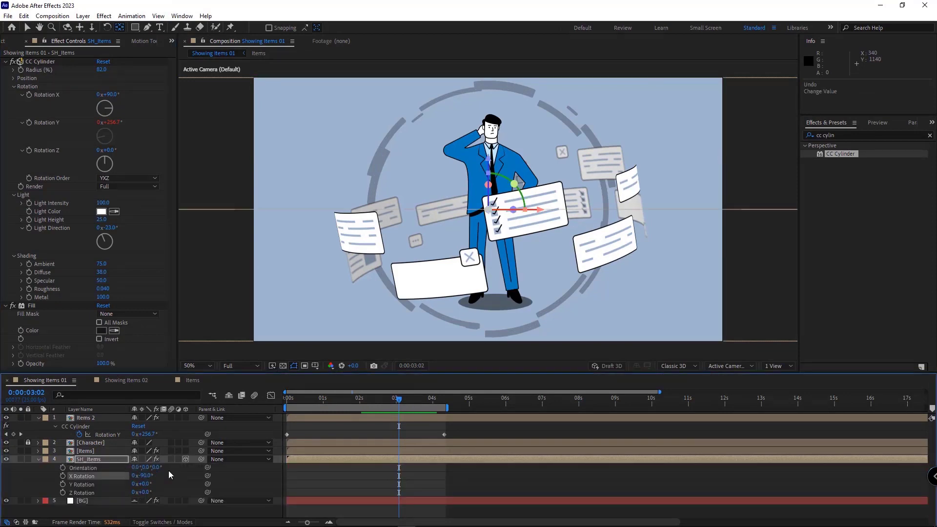
pyautogui.press('r')
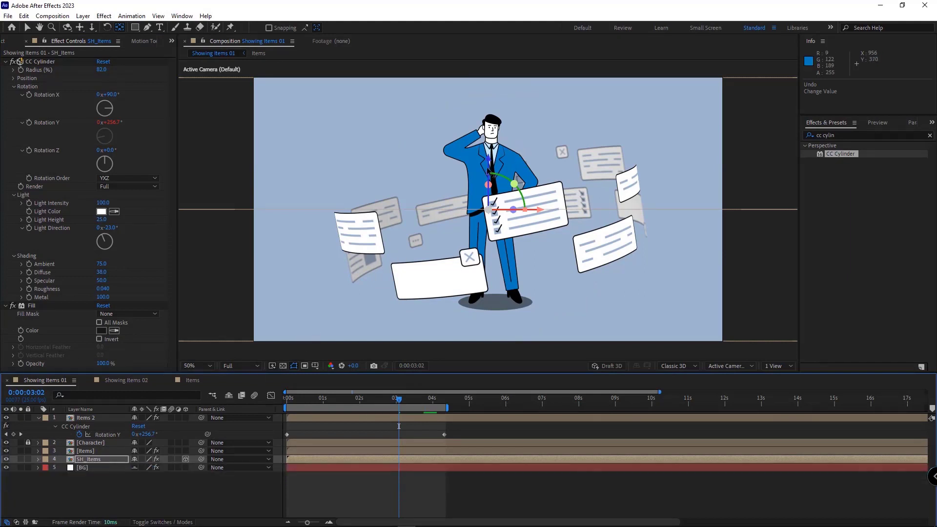
# Move the shadow ring down onto the floor and slightly to the right.
pyautogui.click(491, 161)
pyautogui.moveTo(491, 165); pyautogui.dragTo(504, 256)
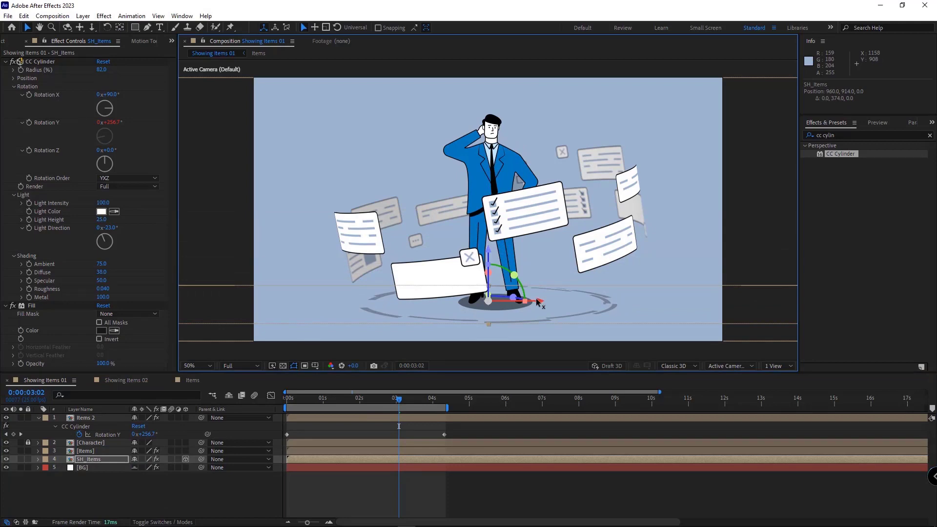
pyautogui.moveTo(538, 303); pyautogui.dragTo(548, 303)
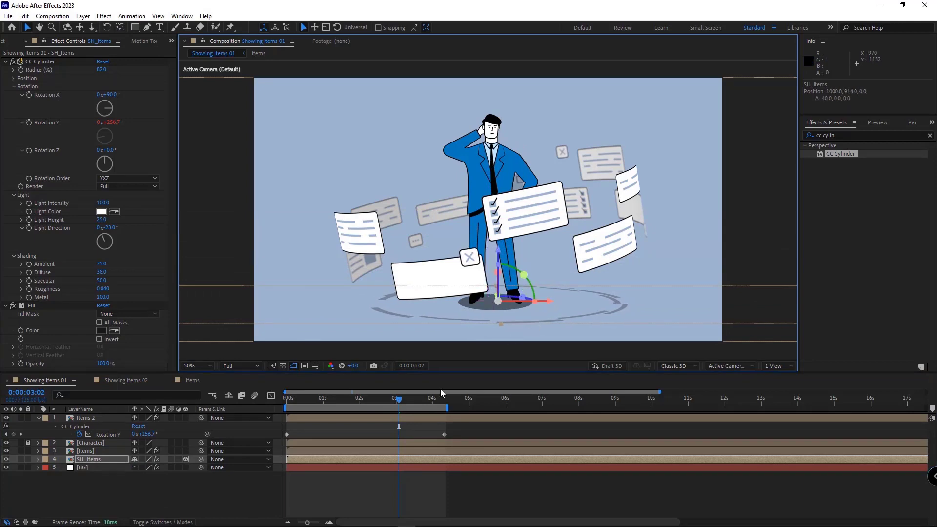
# Scale SH_Items to 120% on all axes.
pyautogui.click(88, 460)
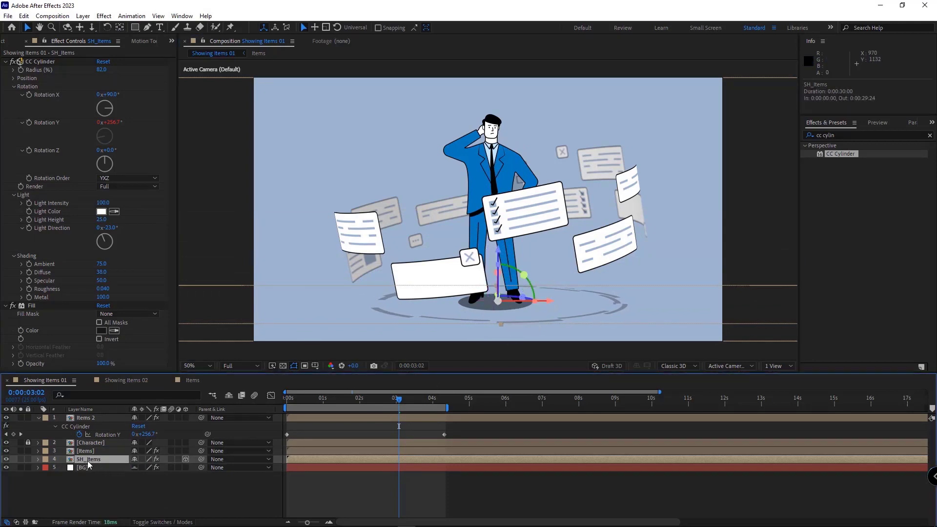
pyautogui.press('s')
pyautogui.moveTo(150, 470); pyautogui.dragTo(268, 480)
pyautogui.click(268, 481)
pyautogui.moveTo(143, 468); pyautogui.dragTo(142, 469)
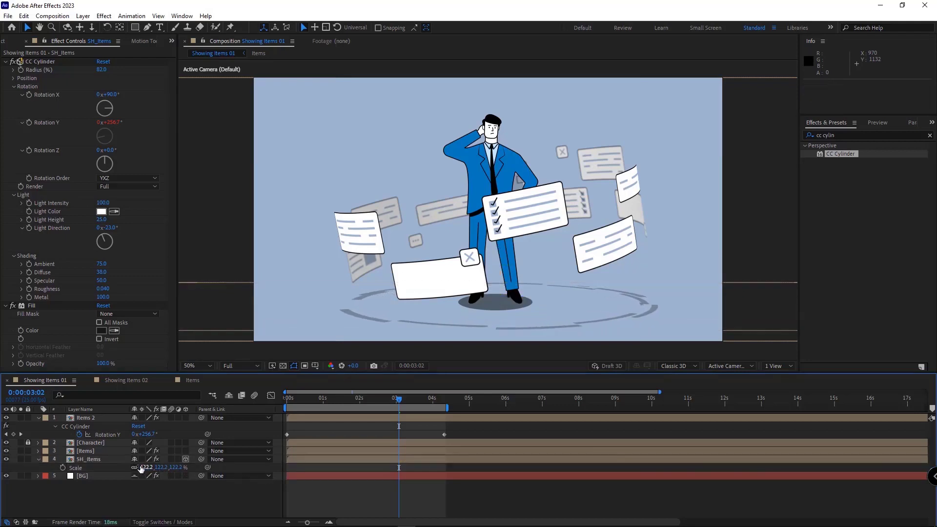
pyautogui.write('120')
pyautogui.press('Return')
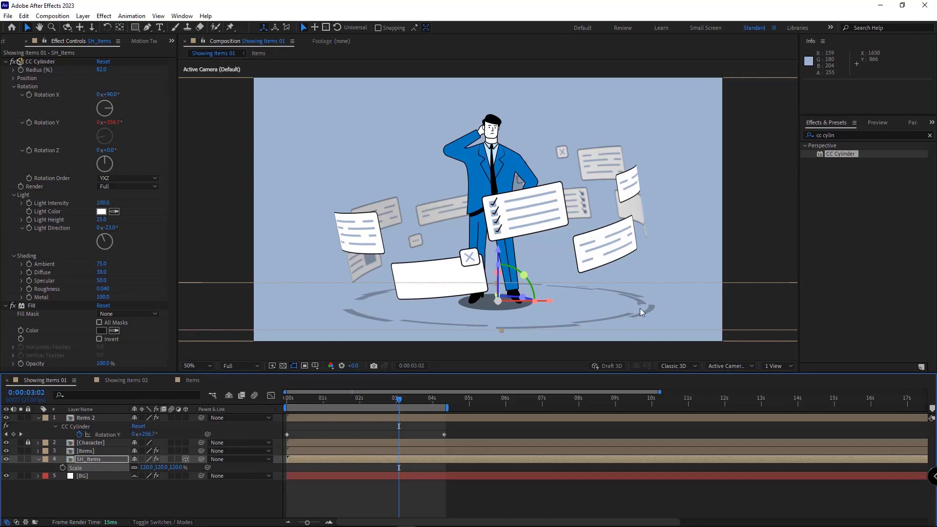
# Replace the shadow ring's Fill effect with a Gradient Ramp.
pyautogui.click(6, 61)
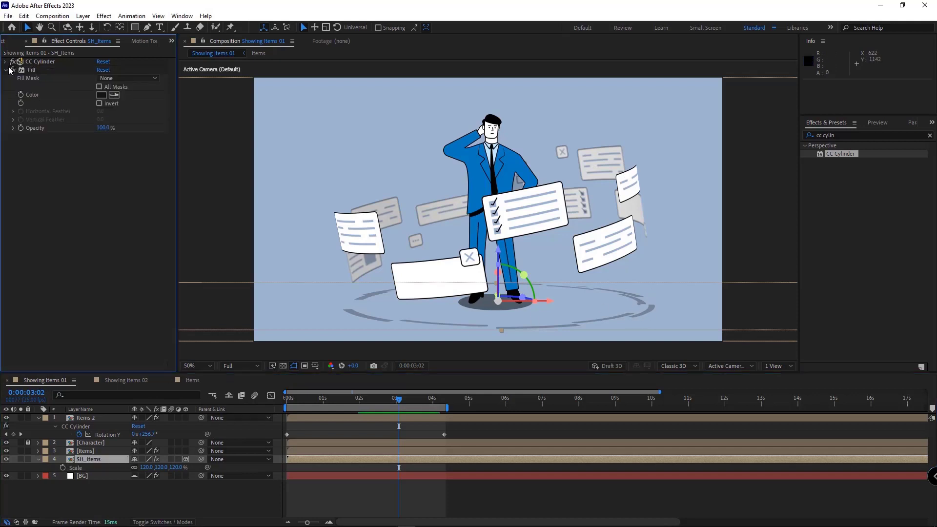
pyautogui.click(31, 70)
pyautogui.press('Delete')
pyautogui.rightClick(36, 75)
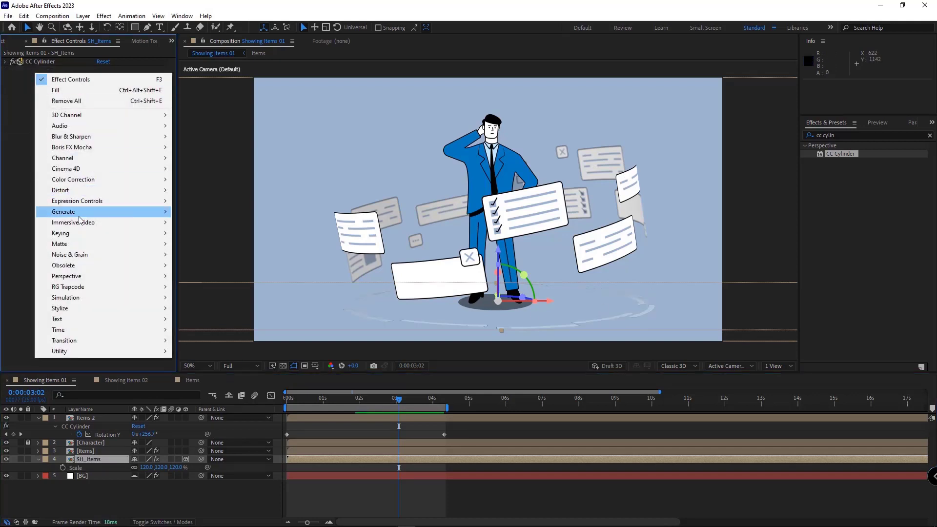
pyautogui.moveTo(122, 211)
pyautogui.click(227, 399)
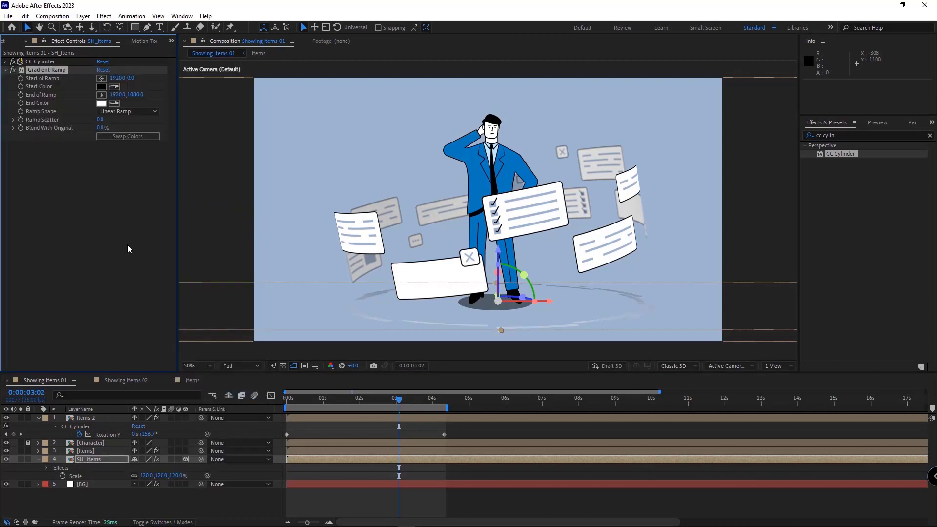
# Place the ramp start at the ring's left side and its end at the right side.
pyautogui.click(101, 79)
pyautogui.click(344, 303)
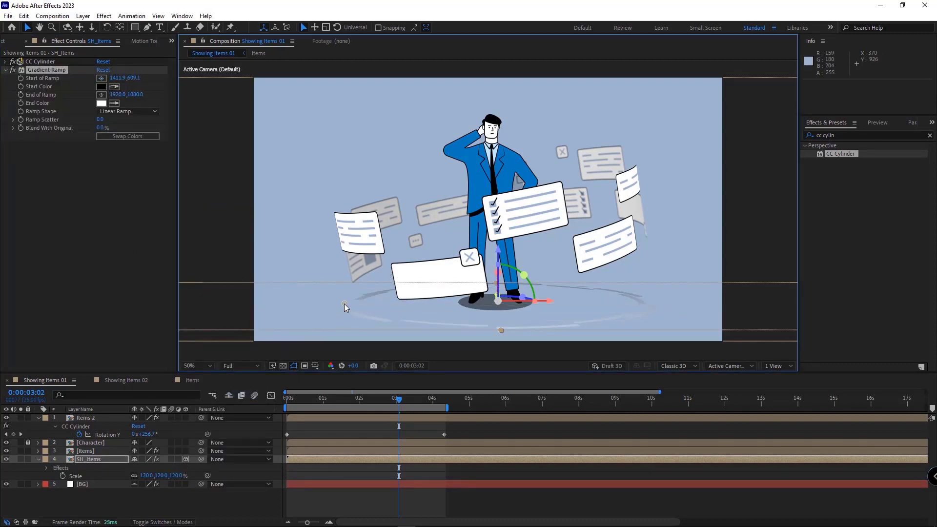
pyautogui.moveTo(344, 303); pyautogui.dragTo(340, 304)
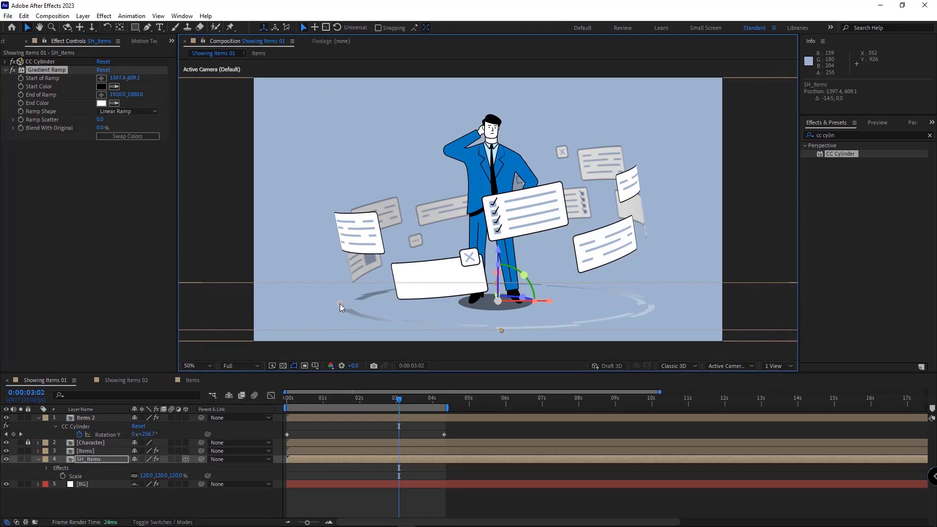
pyautogui.click(101, 95)
pyautogui.click(655, 303)
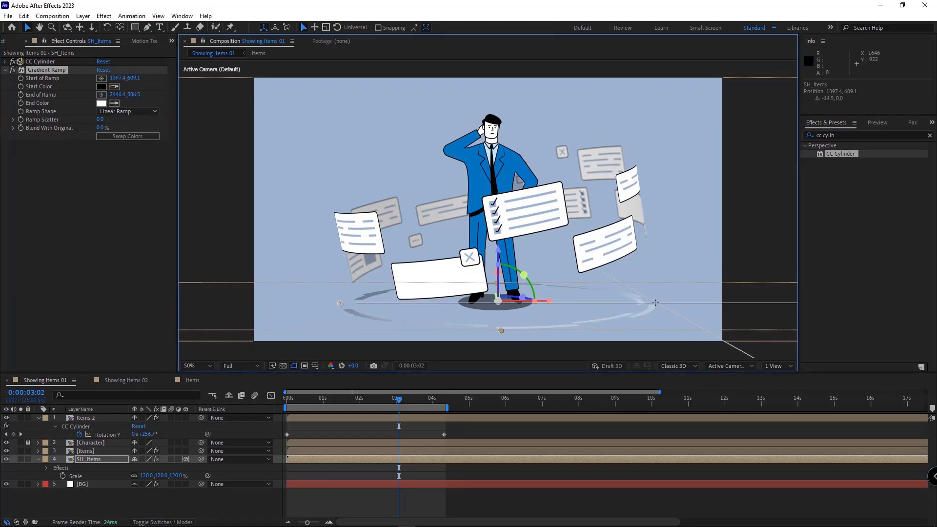
# Set the ramp End Color to the background's light blue and preview the animation.
pyautogui.click(114, 103)
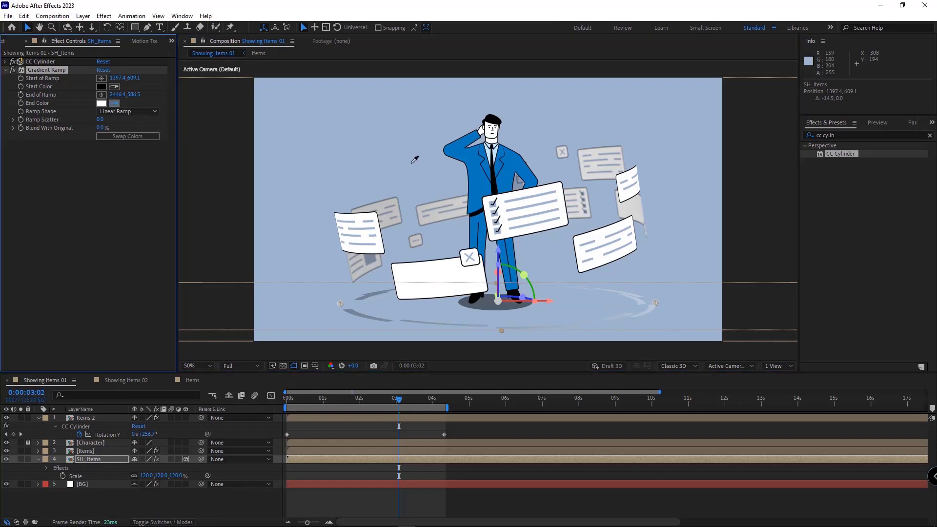
pyautogui.click(401, 152)
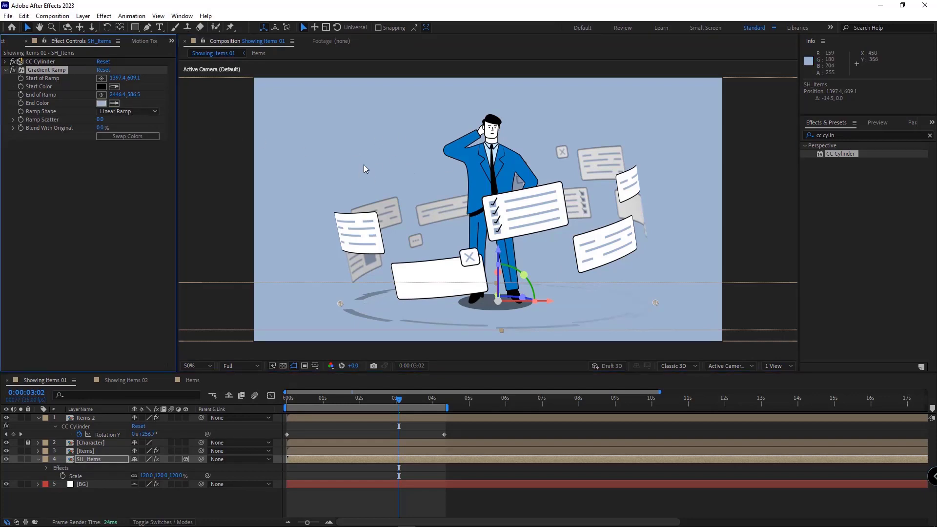
pyautogui.click(101, 103)
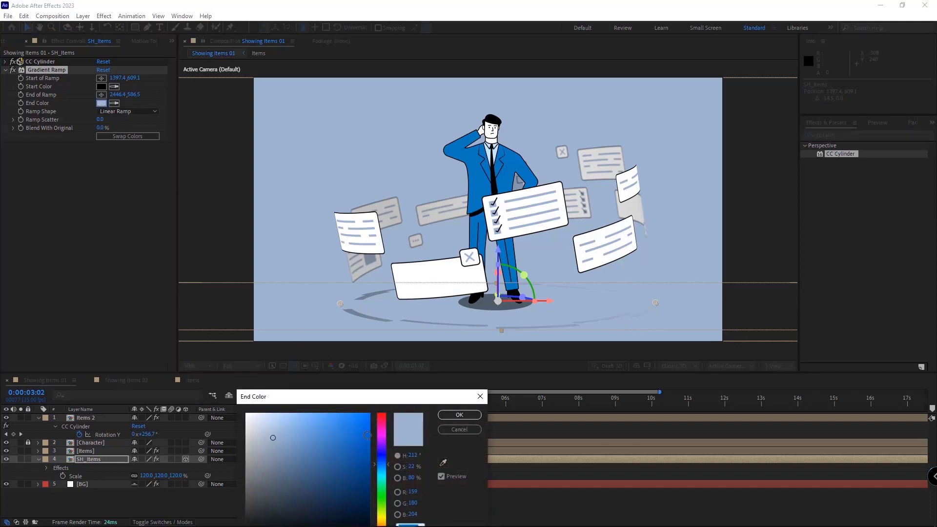
pyautogui.click(397, 479)
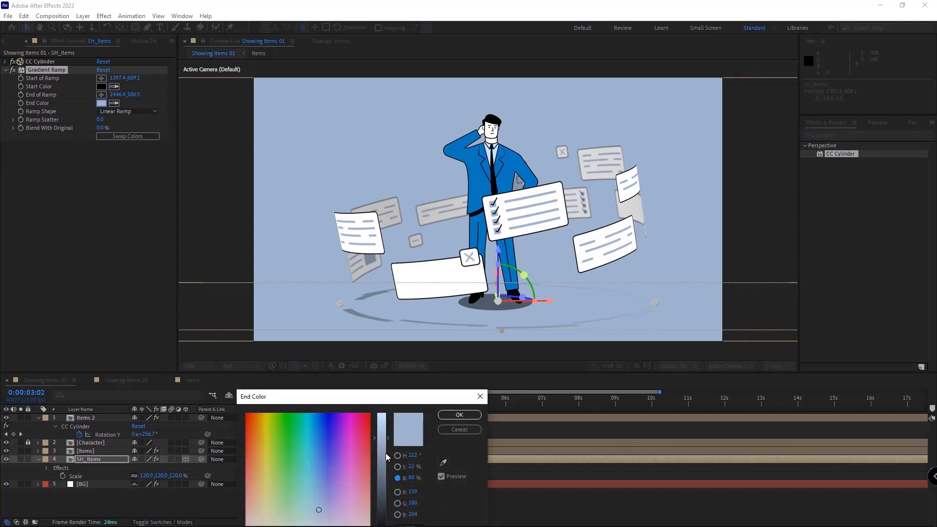
pyautogui.click(458, 415)
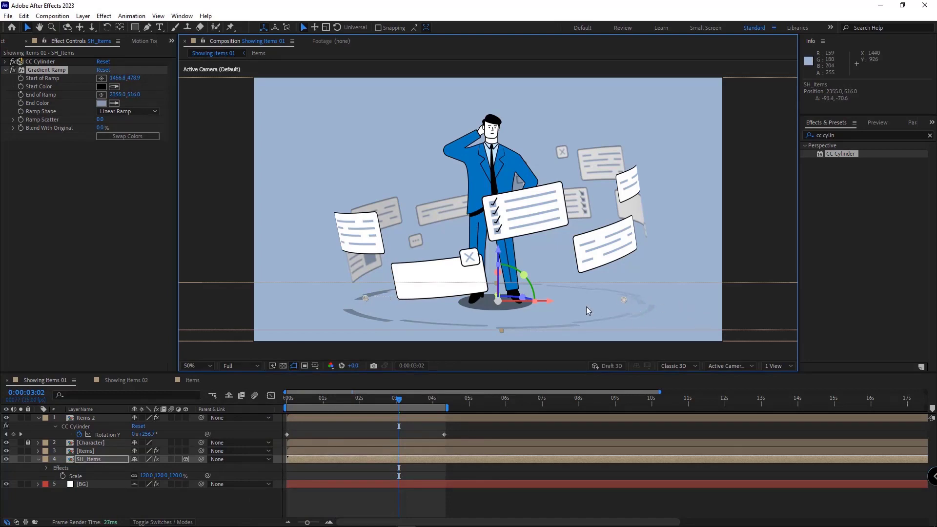
pyautogui.click(249, 502)
pyautogui.press('space')
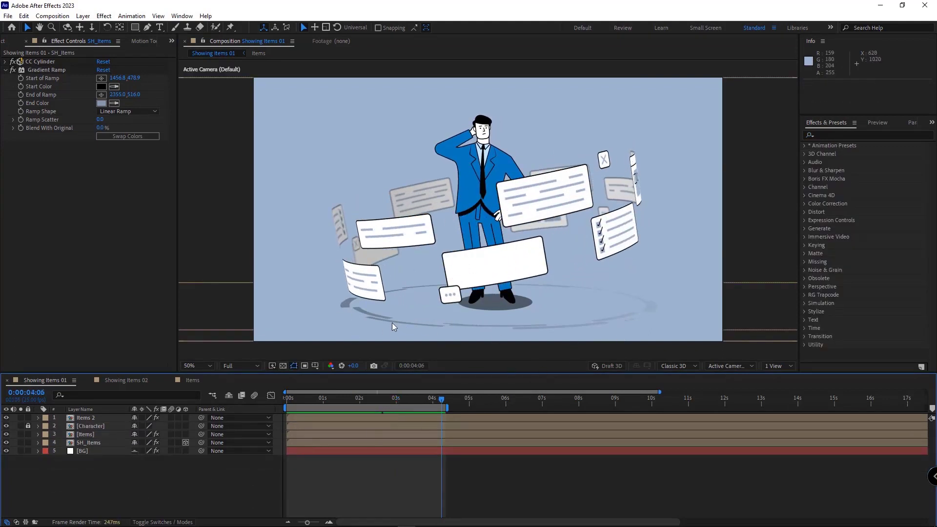
# Apply Matte Choker from a 'matt' search to SH_Items, with Choke 1 127 and Geometric Softness 1 12.5.
pyautogui.click(836, 135)
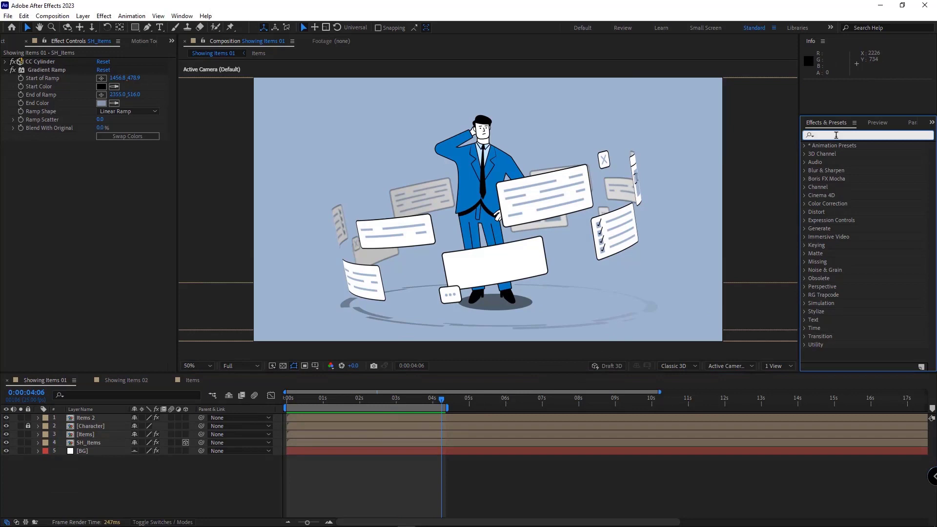
pyautogui.write('matt')
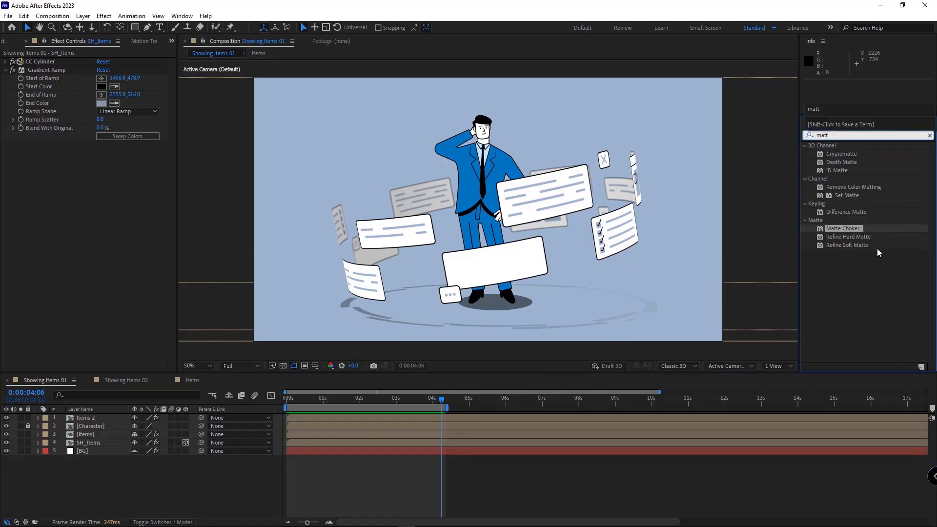
pyautogui.moveTo(853, 233); pyautogui.dragTo(71, 254)
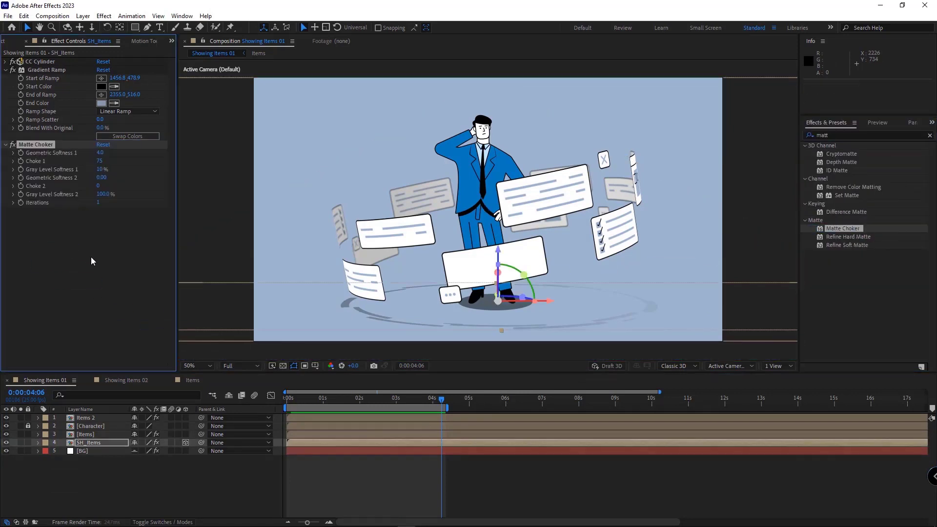
pyautogui.moveTo(99, 160); pyautogui.dragTo(130, 160)
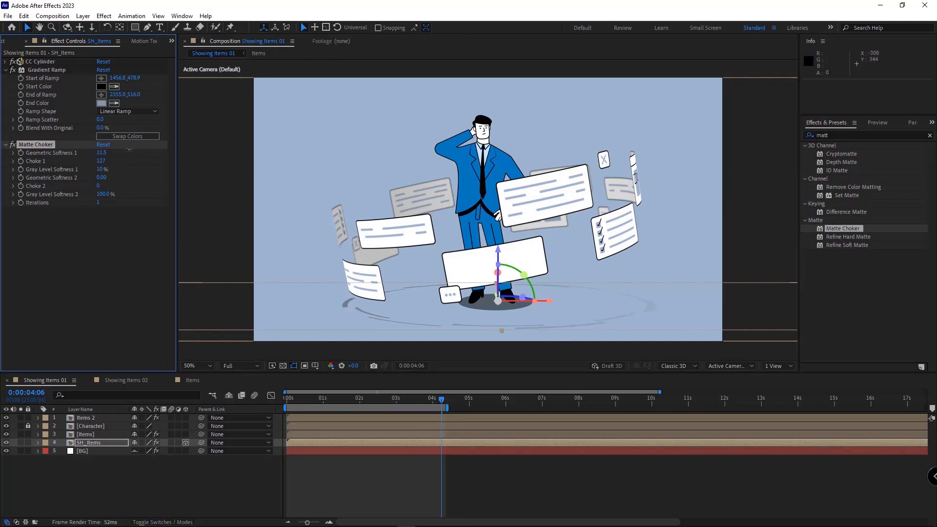
pyautogui.moveTo(129, 150); pyautogui.dragTo(127, 150)
pyautogui.click(209, 493)
pyautogui.moveTo(300, 405); pyautogui.dragTo(286, 405)
pyautogui.press('space')
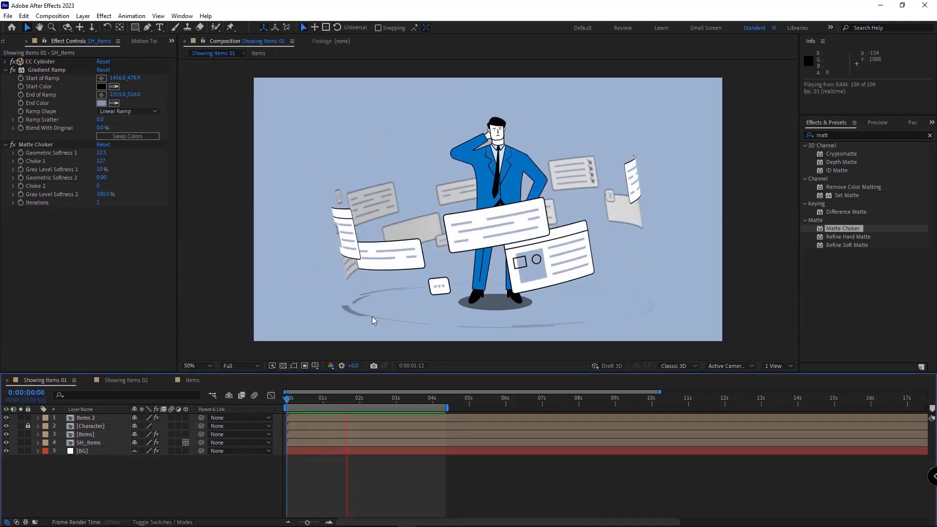